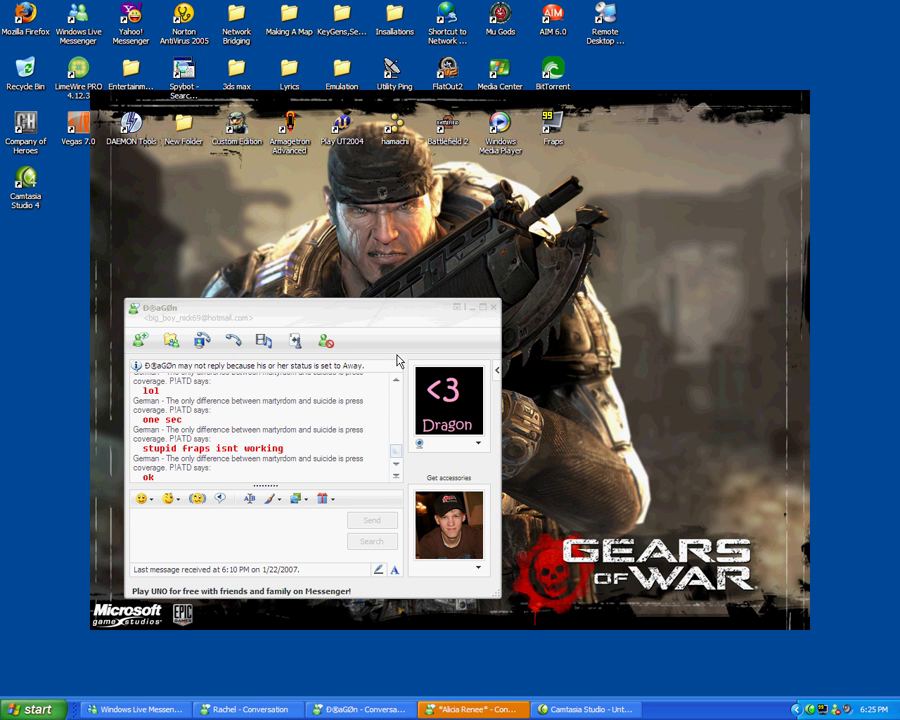
Step: Minimize the Messenger conversation and drag the Camtasia Studio 4 shortcut up beside BitTorrent
left_click(469, 316)
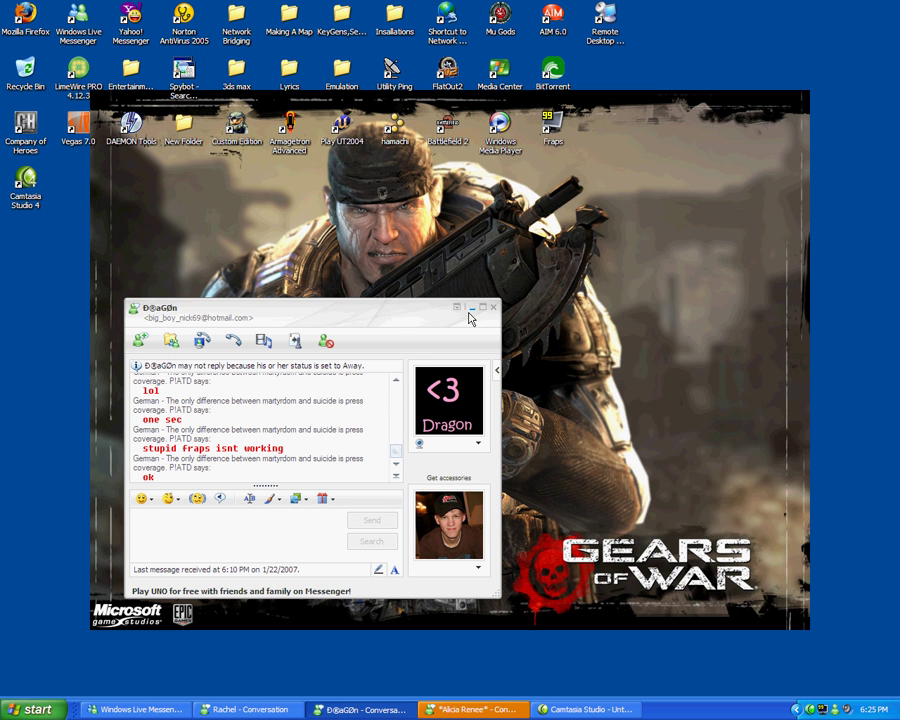
left_click(470, 308)
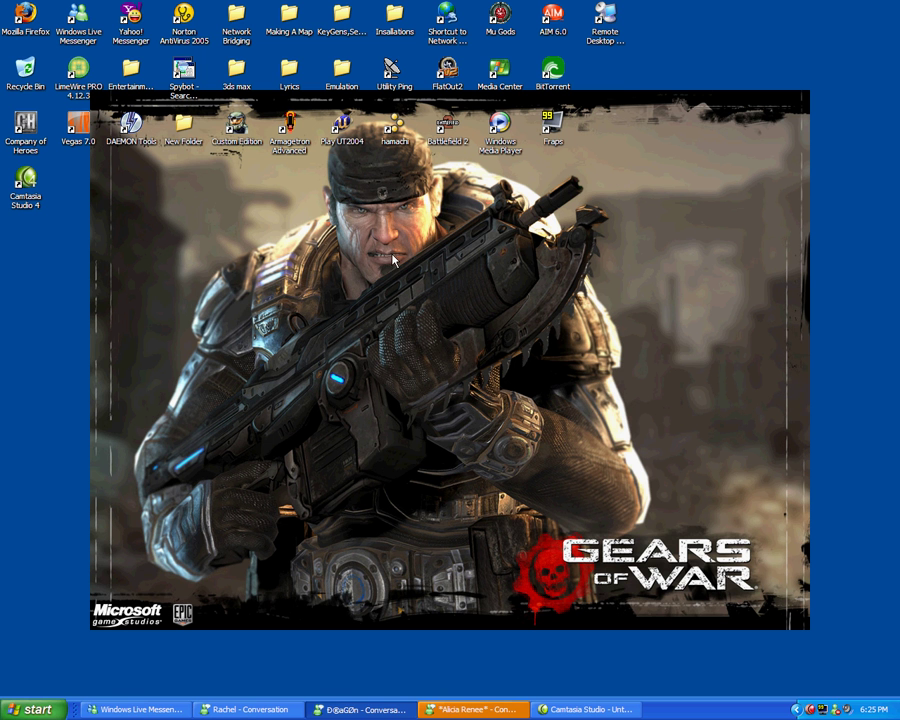
mouse_move(26, 180)
left_mouse_down()
mouse_move(418, 76)
mouse_move(605, 72)
left_mouse_up()
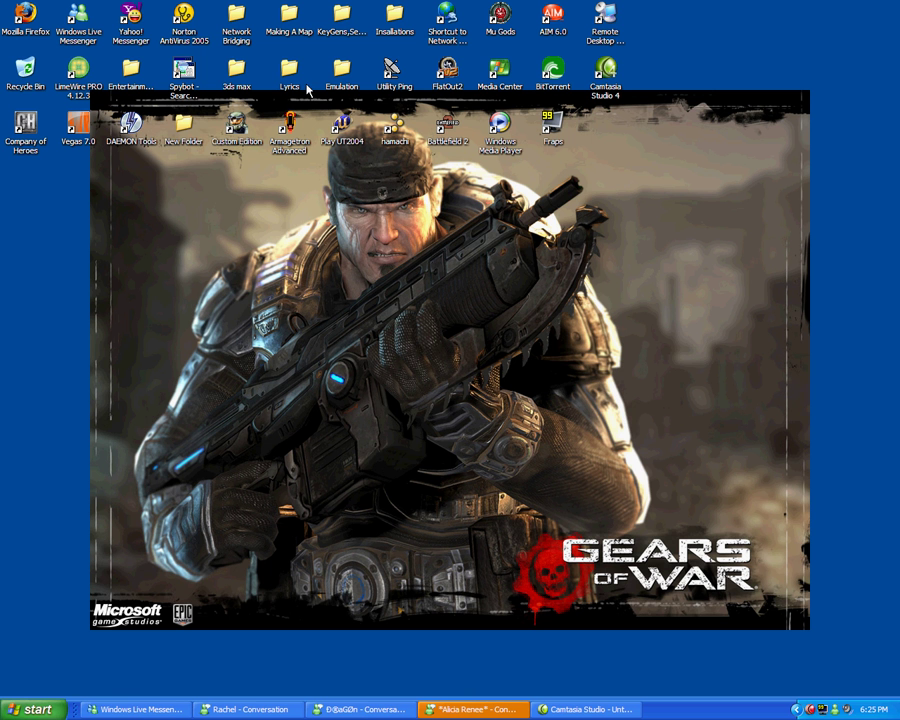
Step: Open the Emulation folder and extract the emulator archive there, dismissing the 'No archives found' error
left_click(343, 78)
double_click(343, 78)
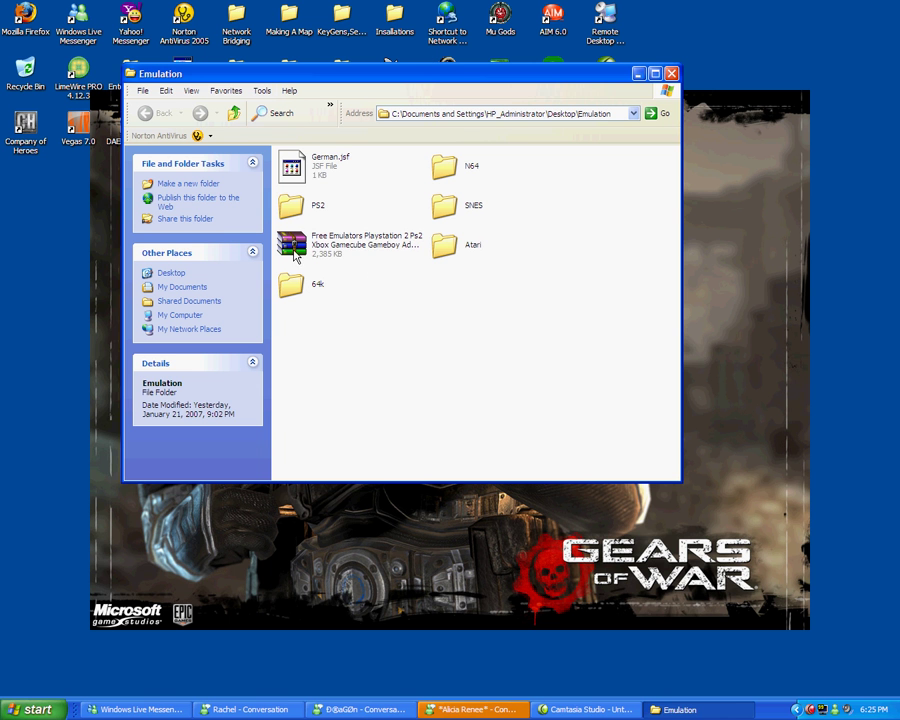
right_click(339, 244)
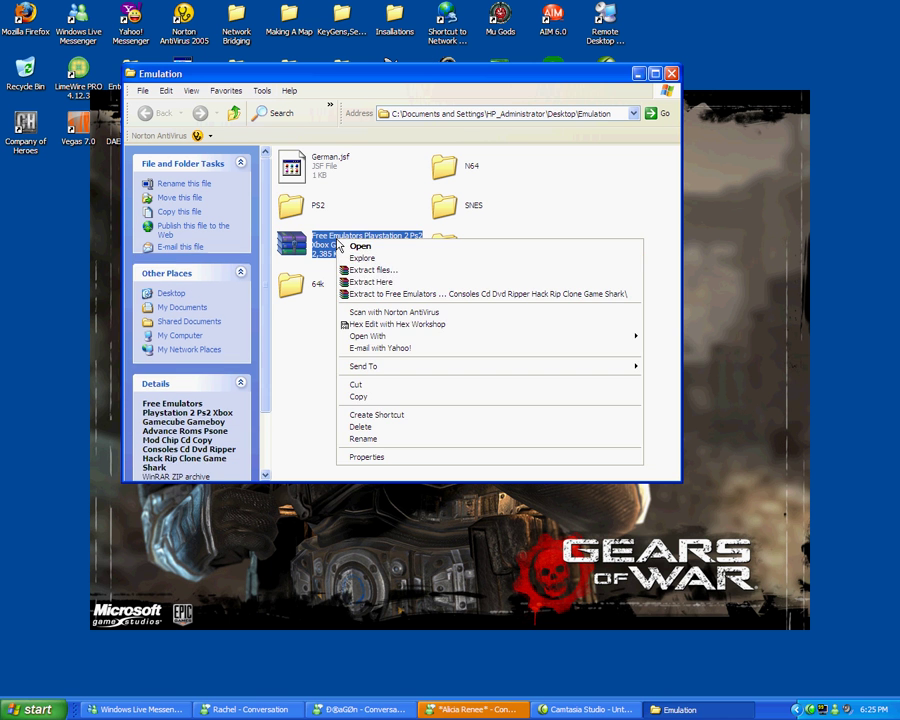
left_click(395, 281)
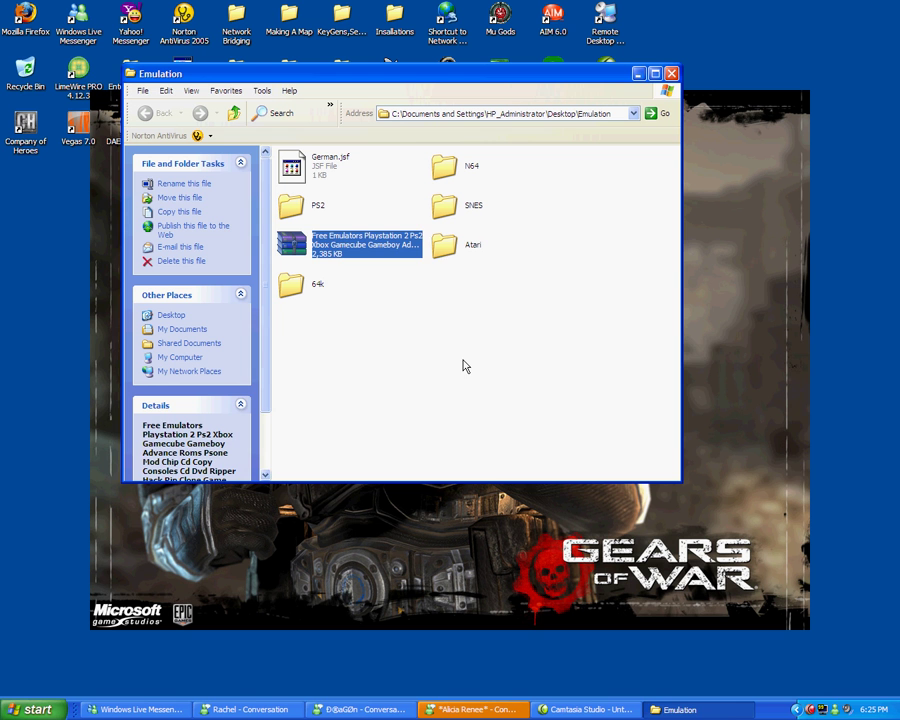
left_click(458, 364)
right_click(494, 272)
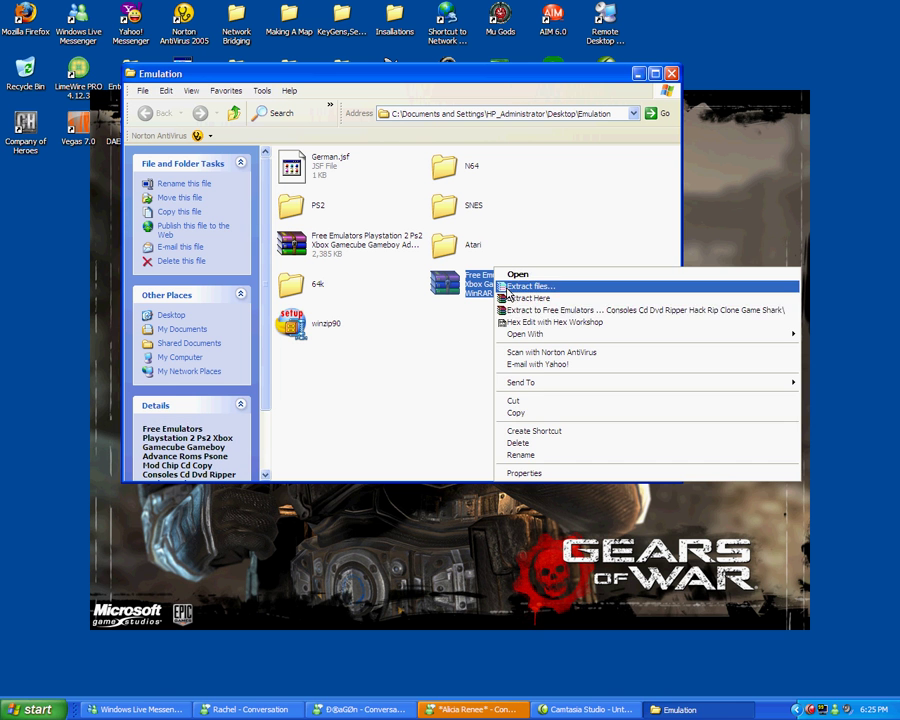
left_click(548, 309)
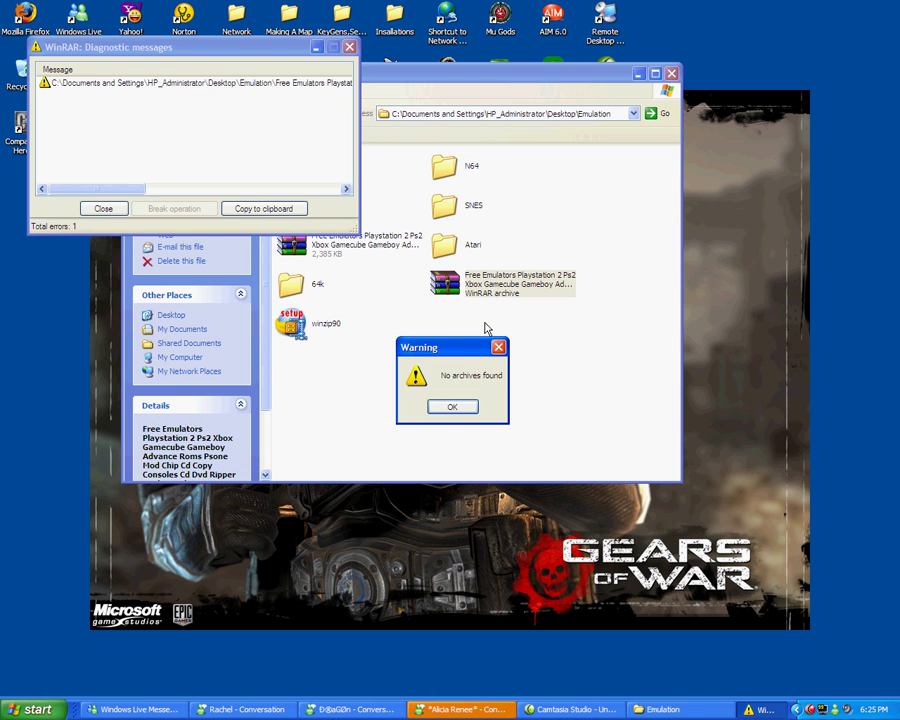
left_click(452, 404)
left_click(349, 47)
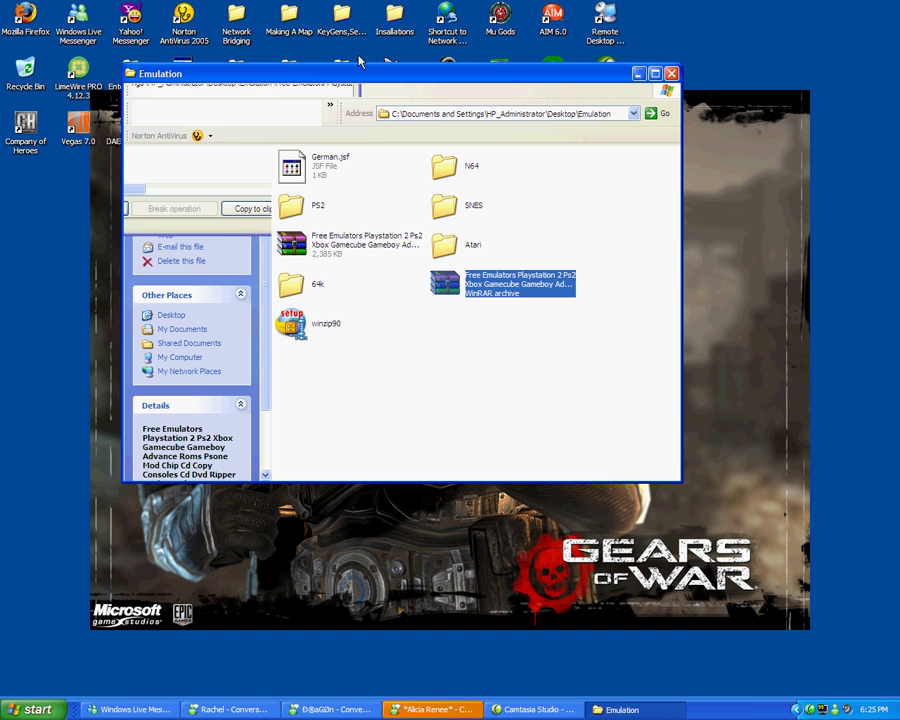
Step: Delete winzip90, the extracted archive and the original emulator archive
left_click(323, 325, "ctrl")
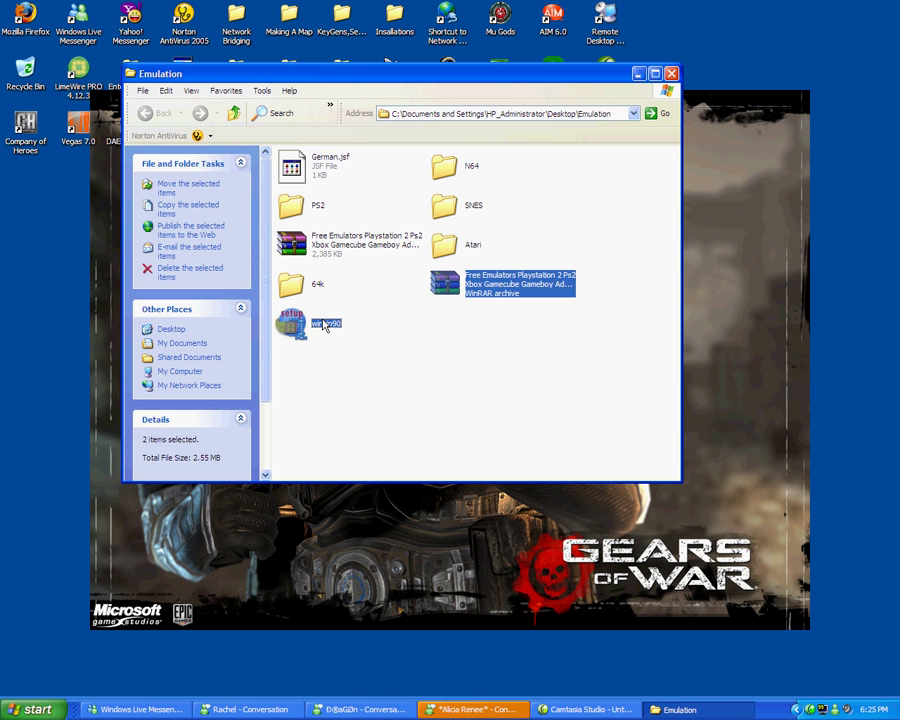
key("Delete")
left_click(496, 390)
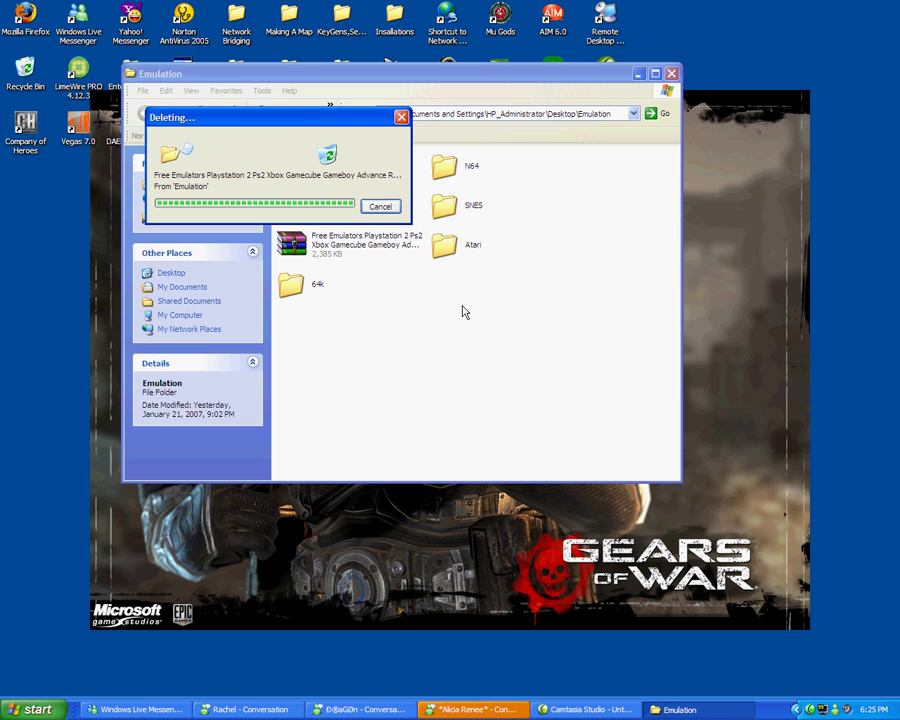
left_click(342, 252)
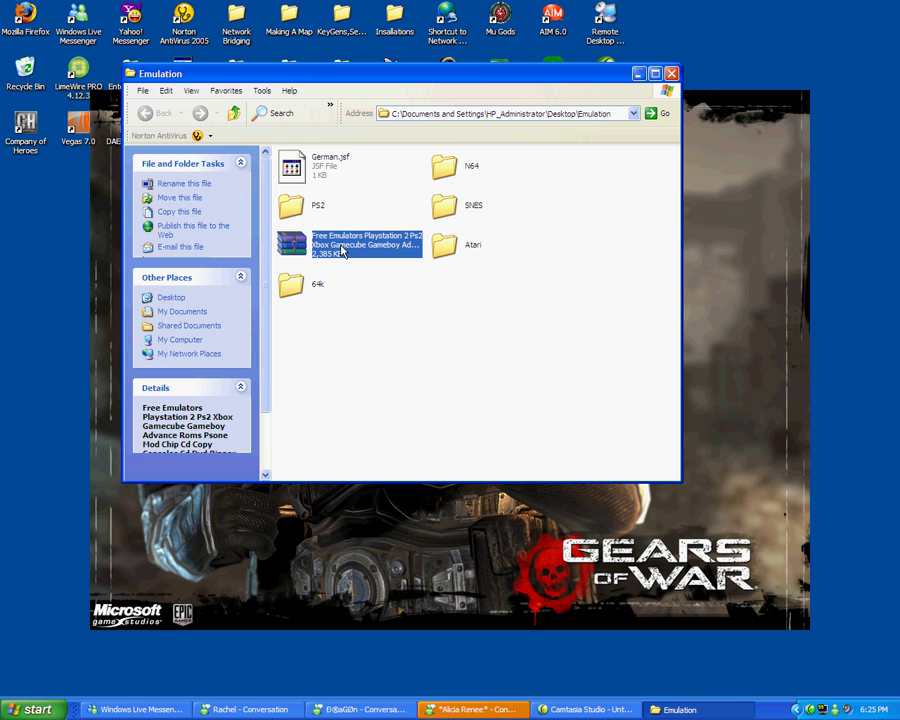
key("Delete")
left_click(497, 381)
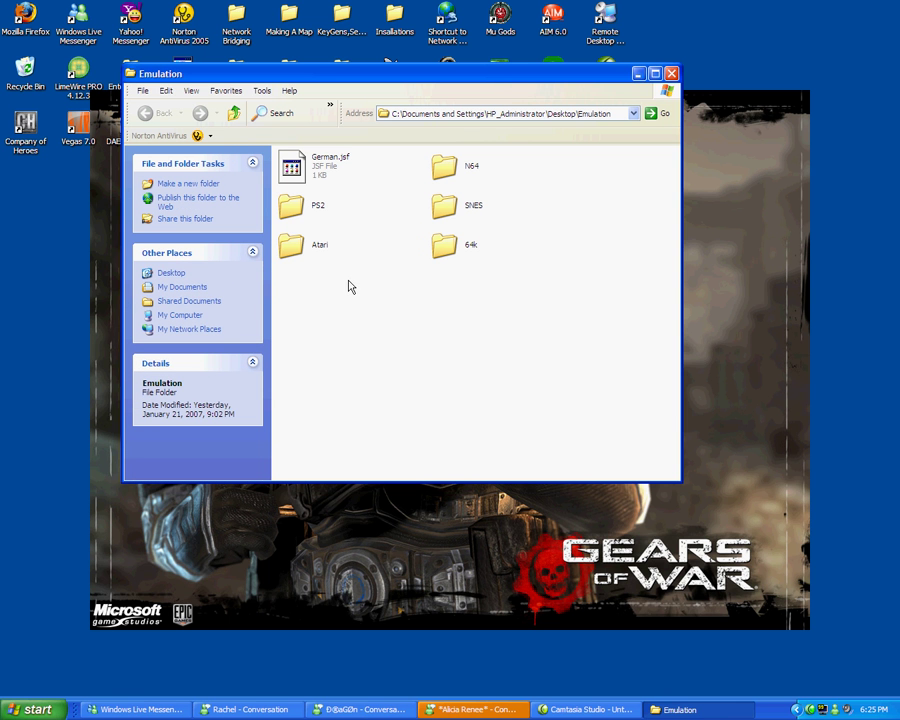
Step: Open the 64k folder inside N64 and inspect the pj64_1_0 archive's contents in WinRAR
left_click(452, 160)
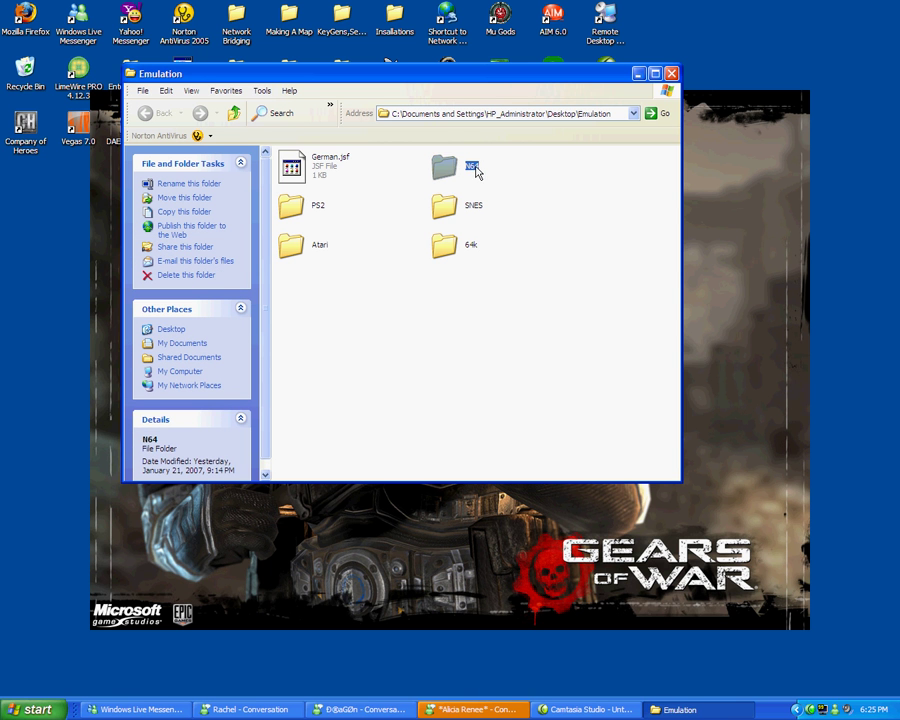
left_click(471, 244)
left_click(471, 244)
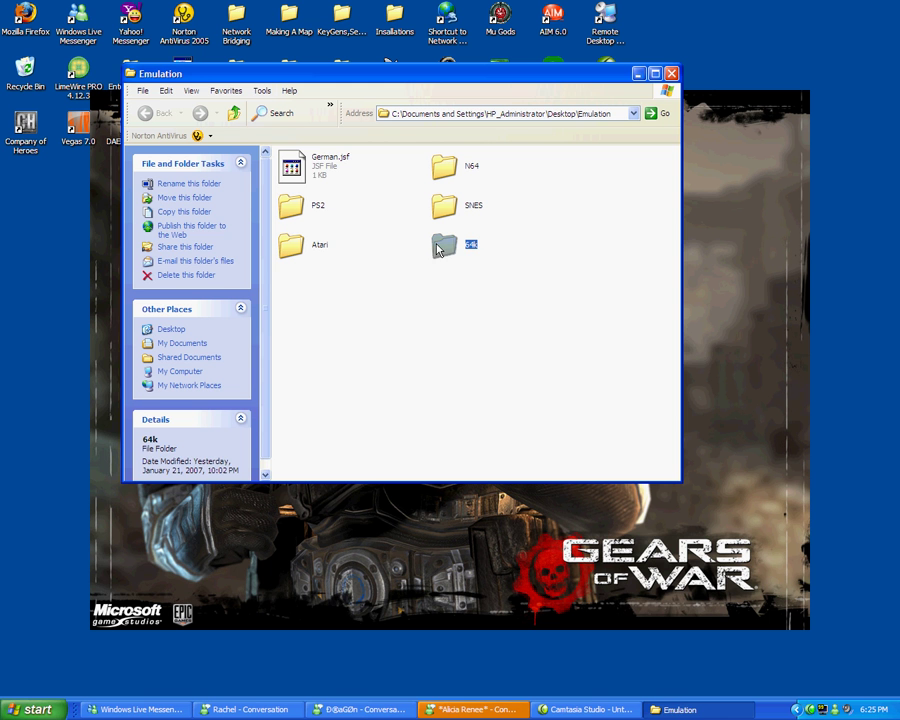
double_click(437, 249)
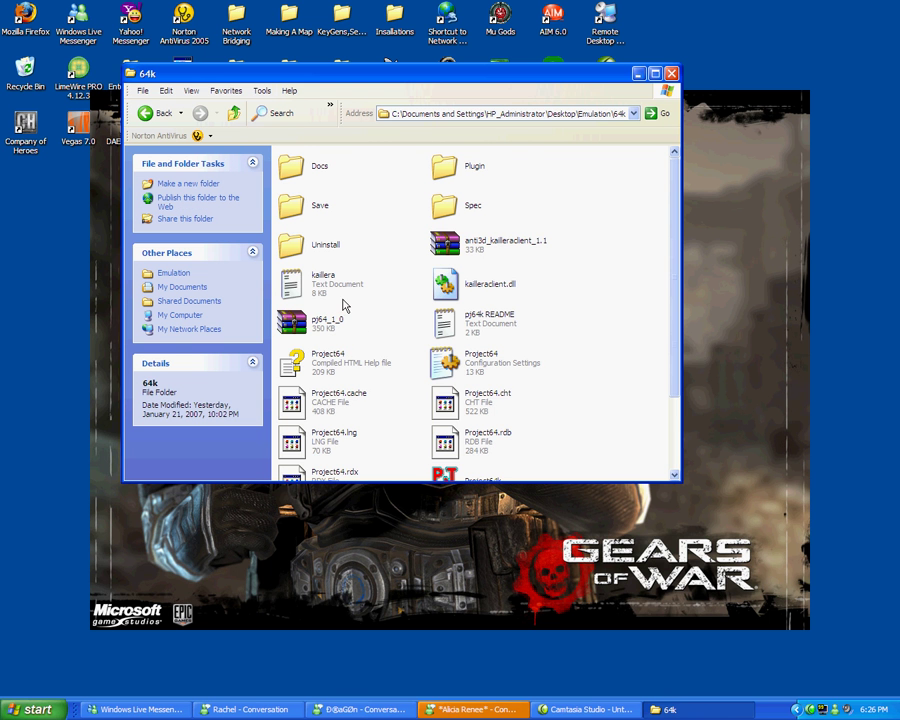
scroll(320, 300, "down", 2)
left_click(310, 238)
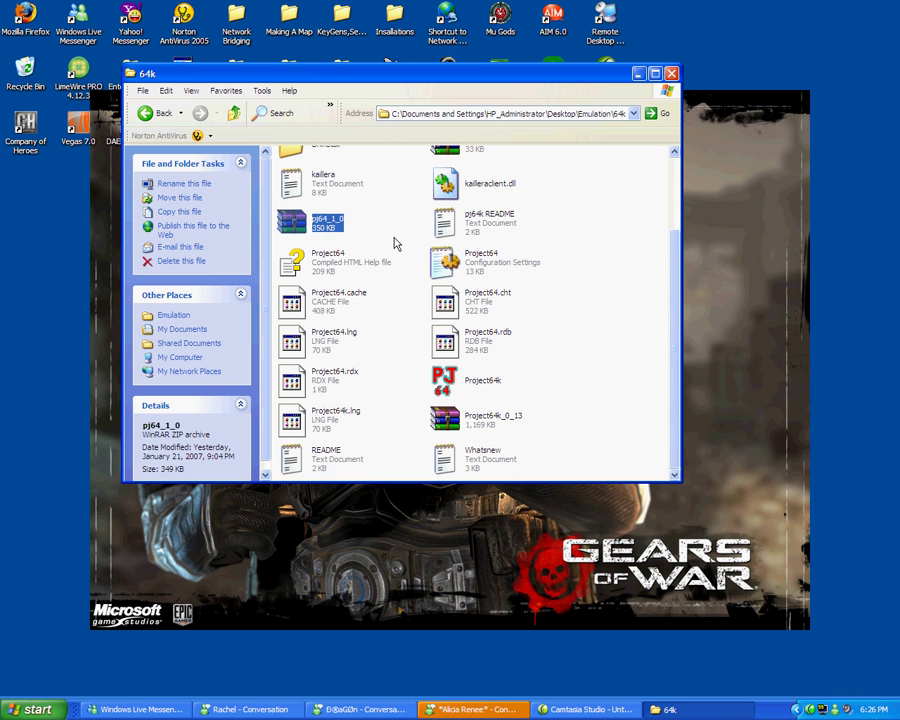
left_click(490, 425)
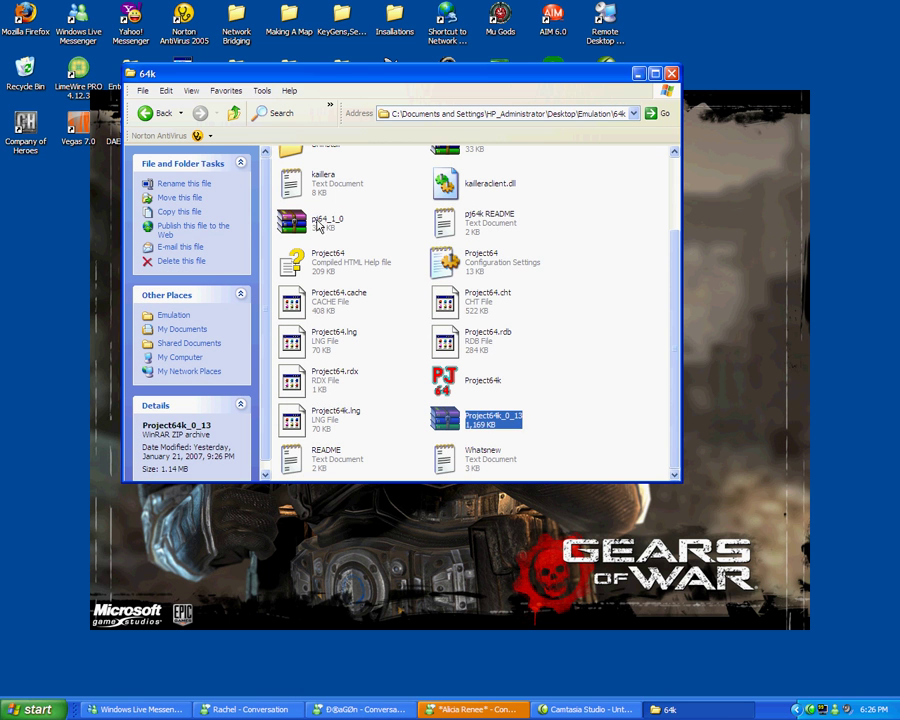
double_click(490, 425)
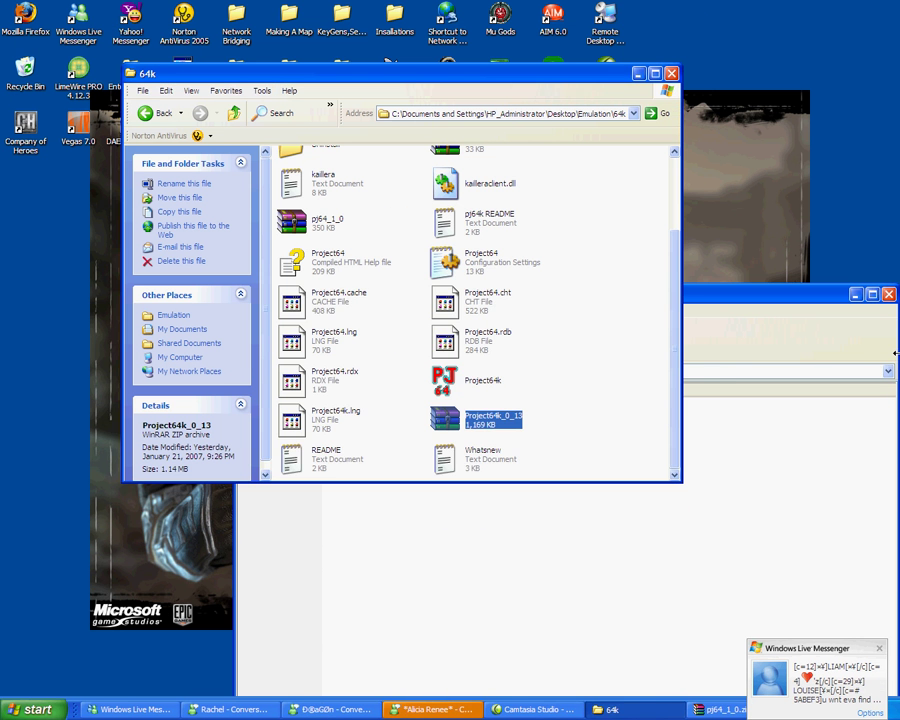
key("Escape")
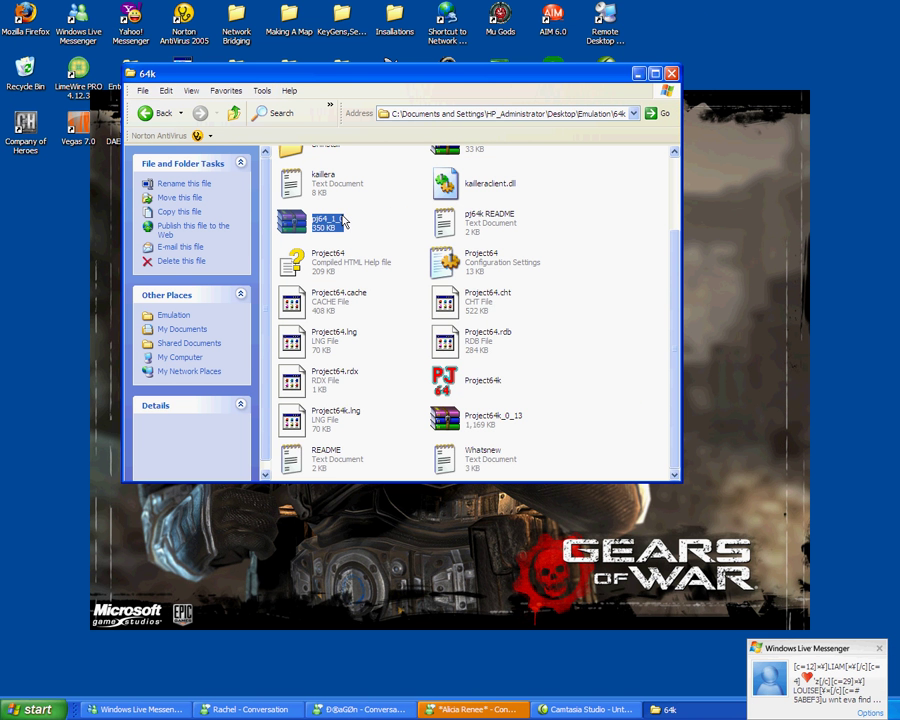
Step: Delete the pj64_1_0 archive from the 64k folder
left_click(327, 220)
key("Delete")
left_click(514, 385)
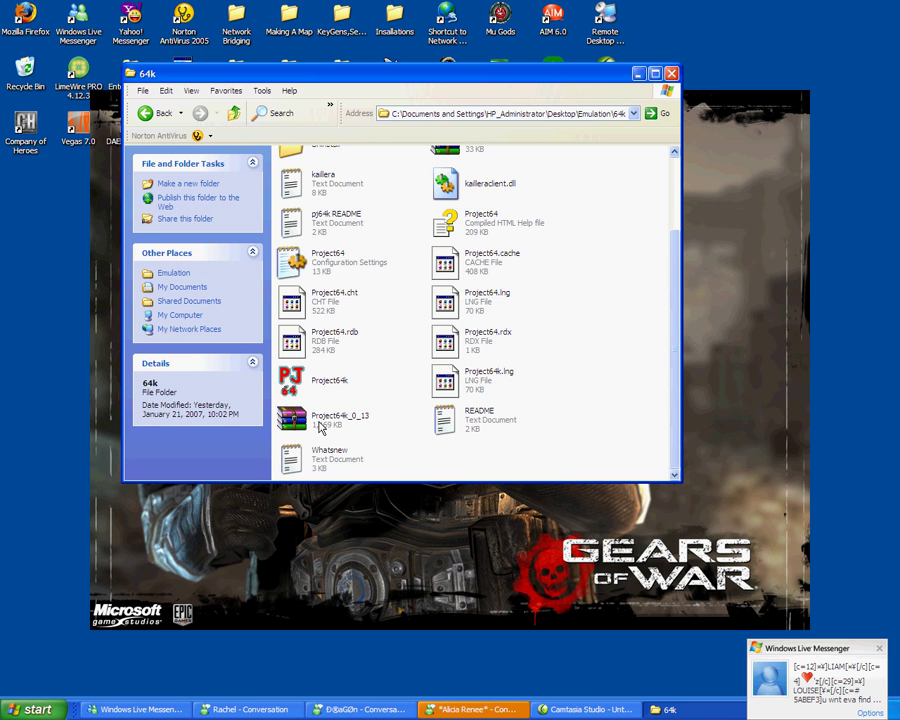
scroll(546, 428, "up", 2)
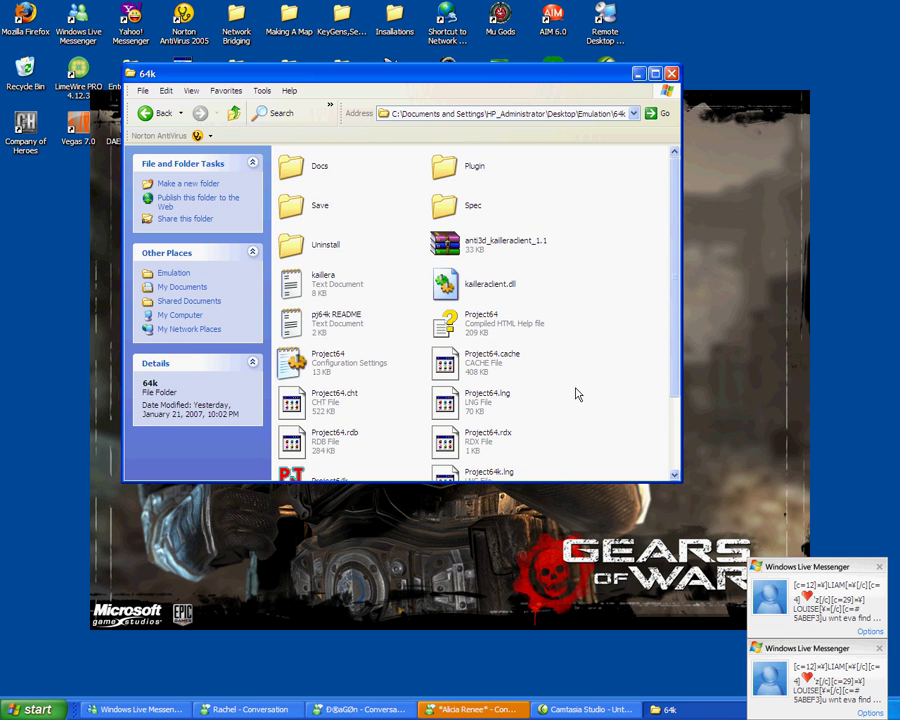
Step: Extract anti3d_kailleraclient_1.1 into the 64k folder, replacing the existing Kaillera files
left_click(490, 253)
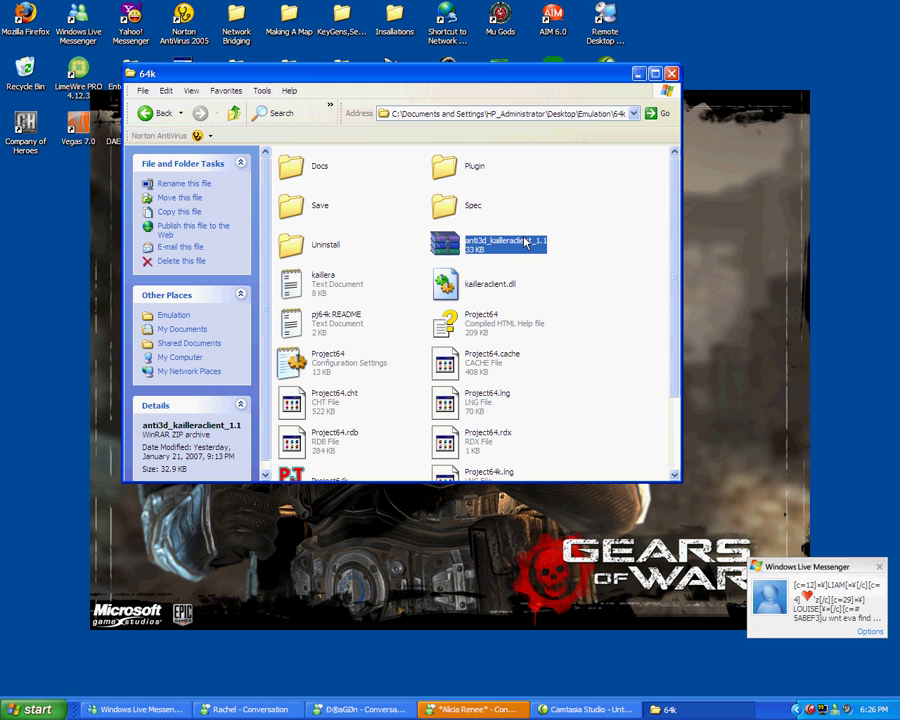
right_click(526, 243)
left_click(605, 283)
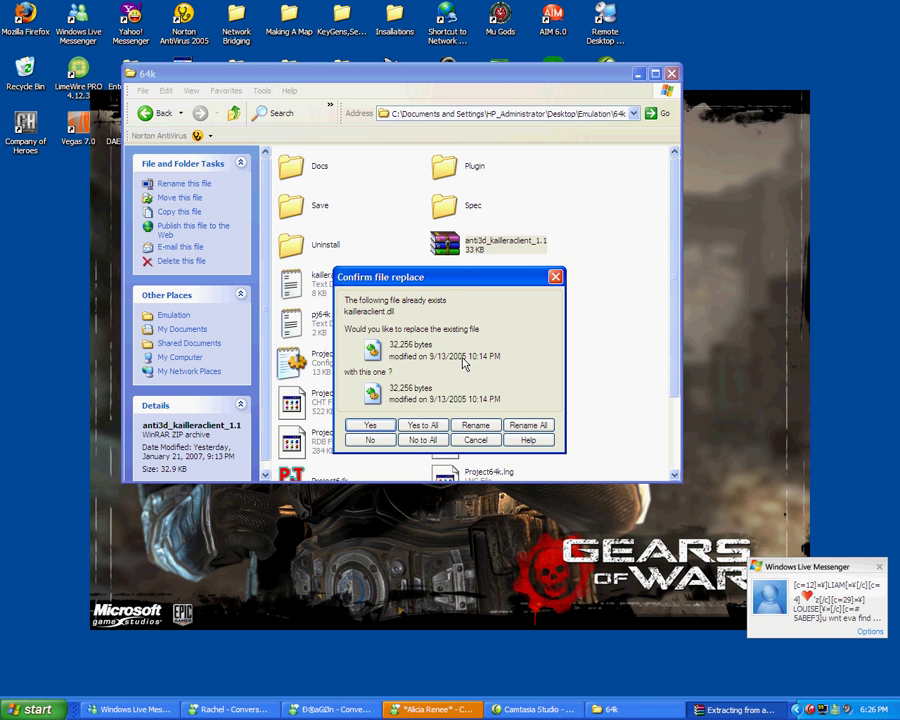
left_click(370, 425)
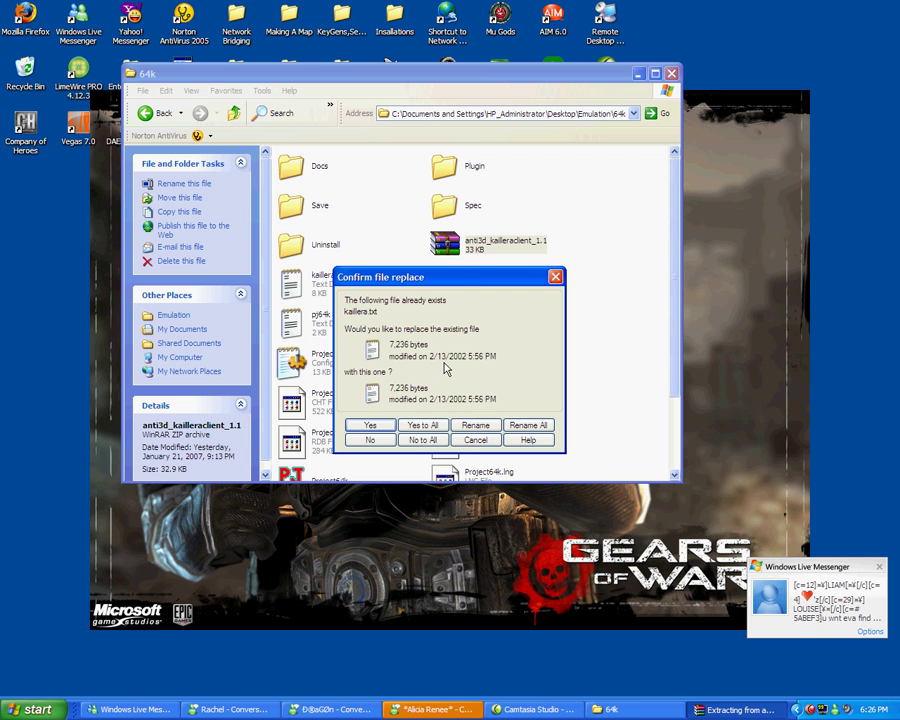
left_click(514, 427)
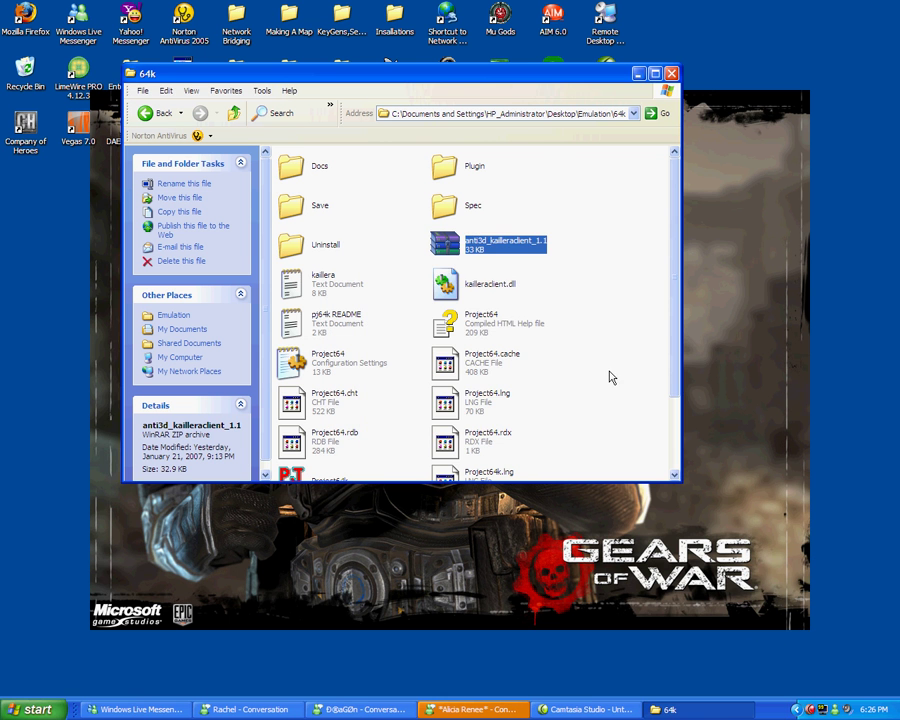
left_click(650, 266)
Step: Maximize the 64k folder window and select the Project64k application
scroll(642, 242, "down", 3)
scroll(628, 244, "up", 3)
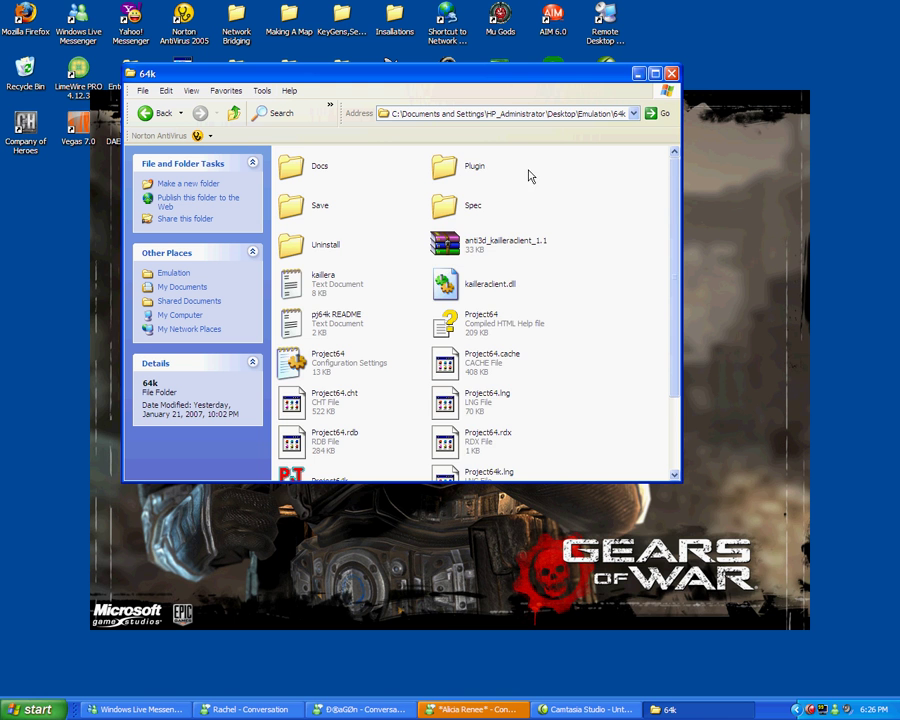
scroll(530, 176, "down", 3)
left_click(655, 73)
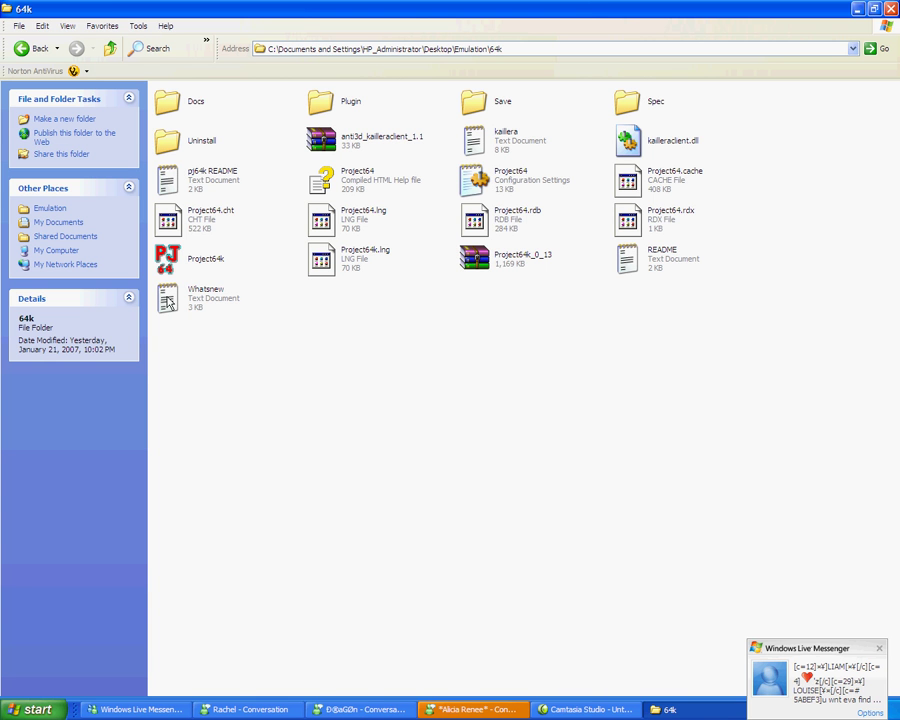
left_click(199, 263)
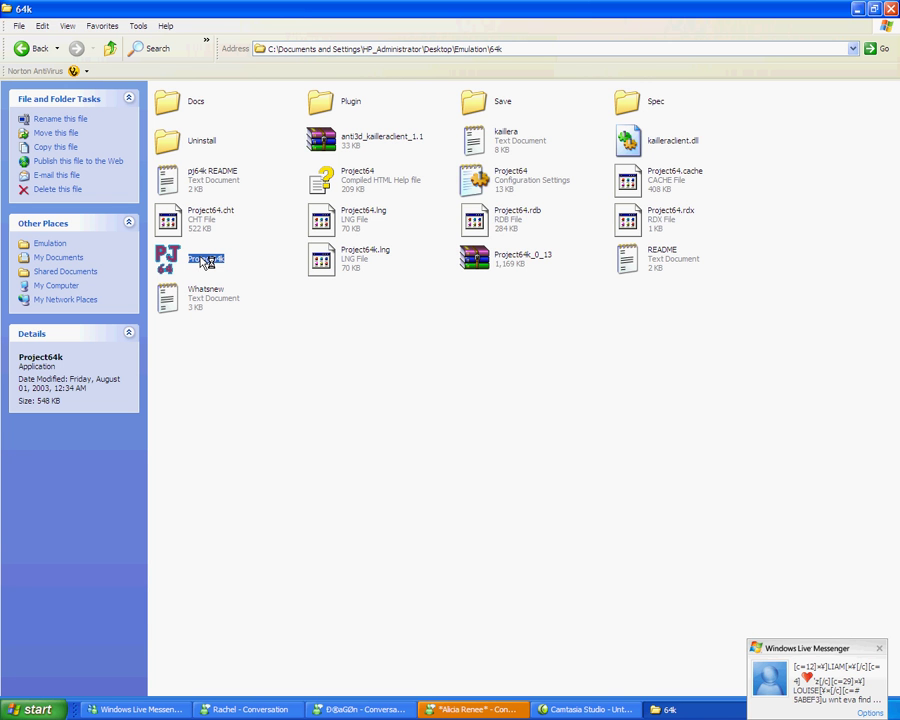
Step: Launch Project64k 0.13 from the 64k folder and scroll through its ROM list
double_click(205, 262)
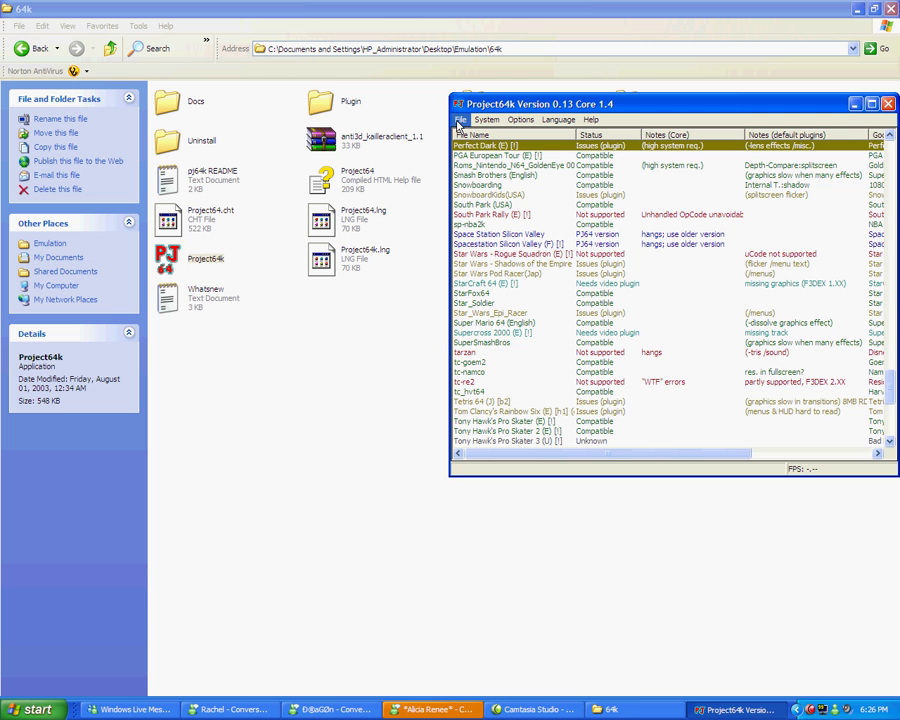
scroll(885, 250, "down", 10)
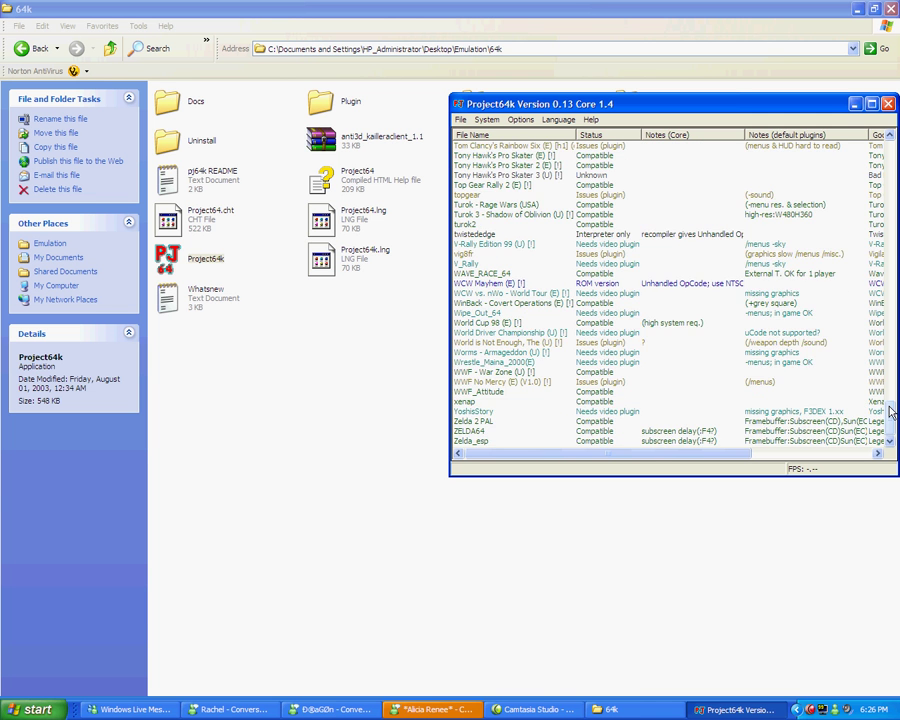
scroll(890, 412, "up", 15)
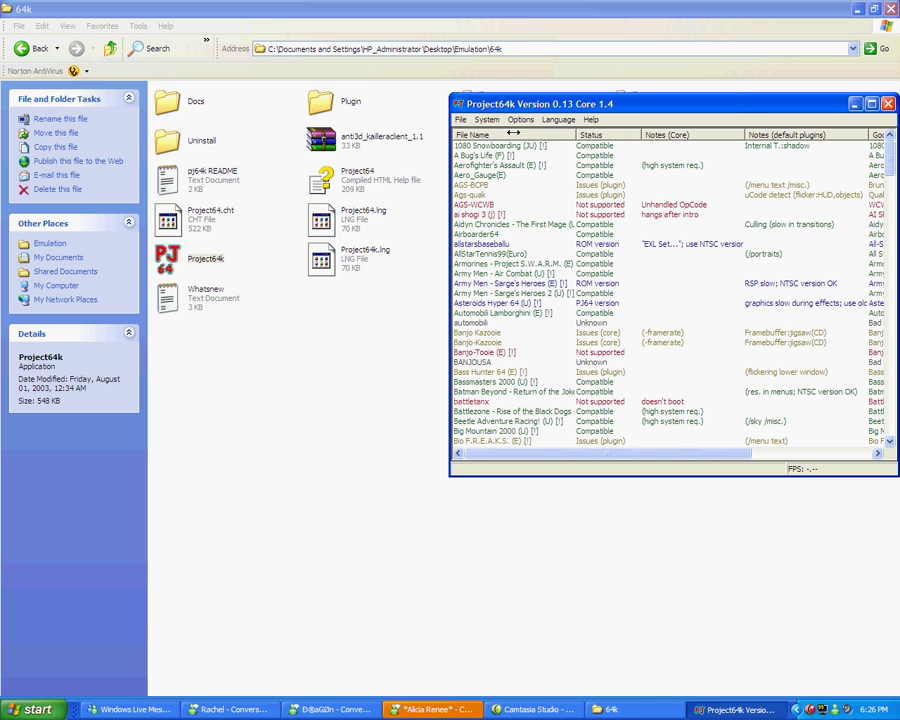
mouse_move(893, 190)
left_mouse_down()
mouse_move(893, 372)
mouse_move(893, 235)
left_mouse_up()
left_click(461, 119)
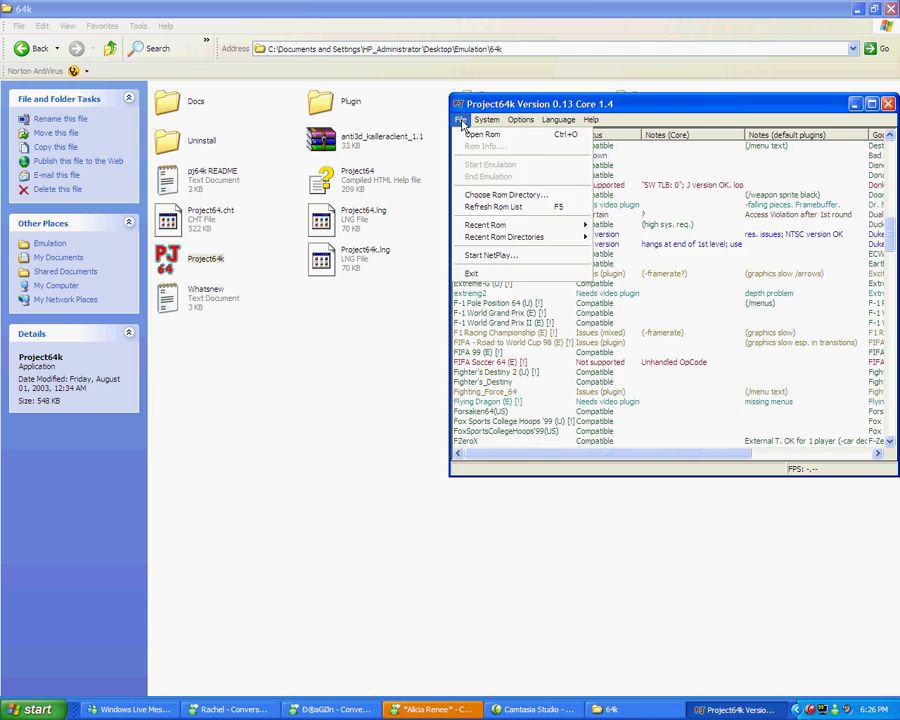
Step: Set Project64k's ROM directory to Desktop\Emulation\N64\Games via Choose Rom Directory
left_click(491, 194)
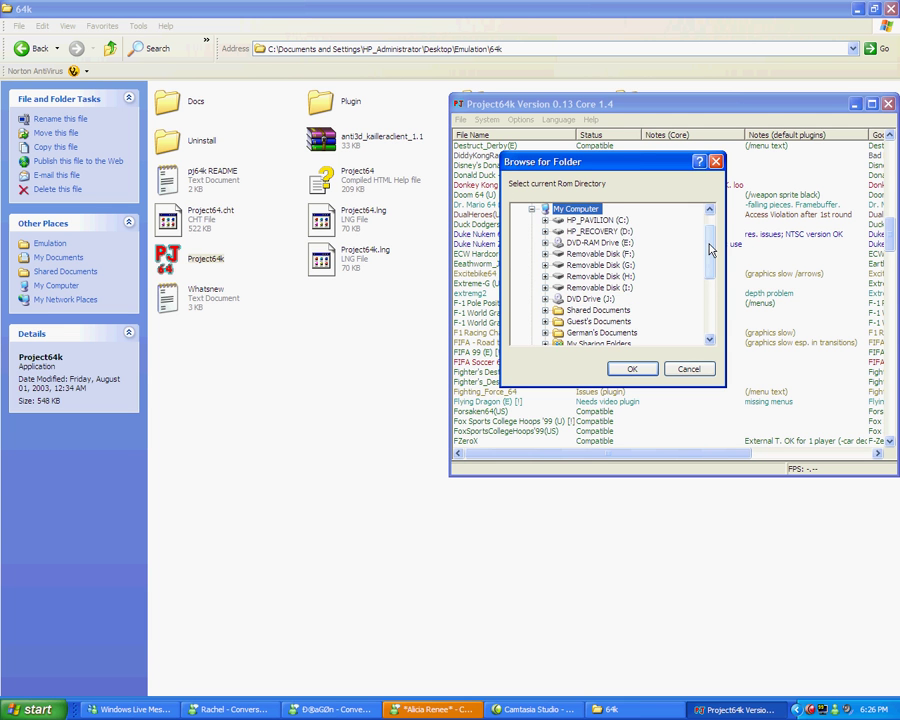
mouse_move(708, 222)
left_mouse_down()
mouse_move(705, 318)
mouse_move(703, 258)
left_mouse_up()
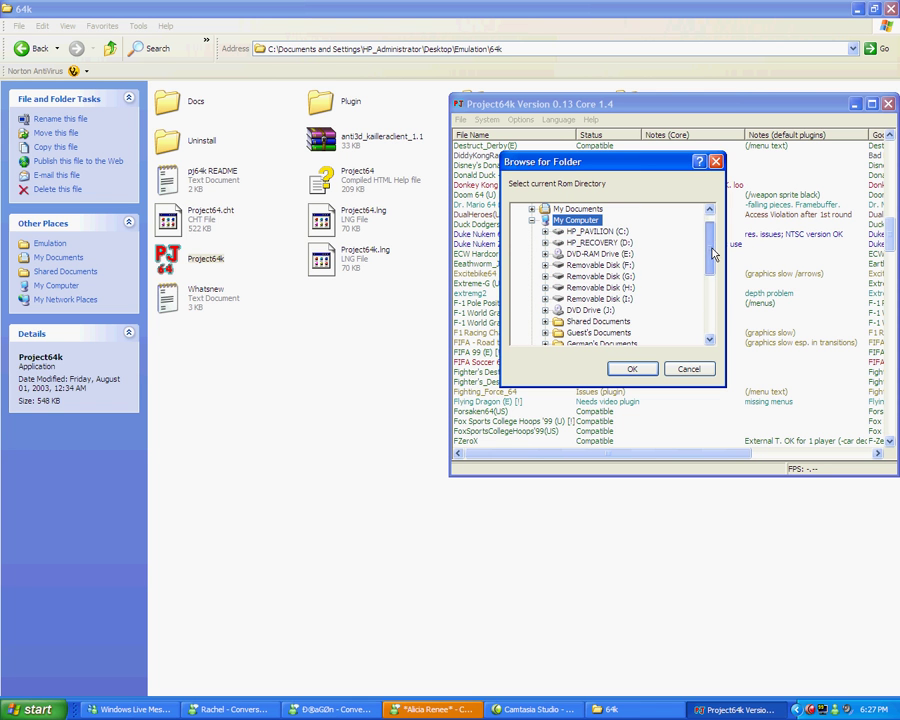
left_click_drag(704, 258, 714, 316)
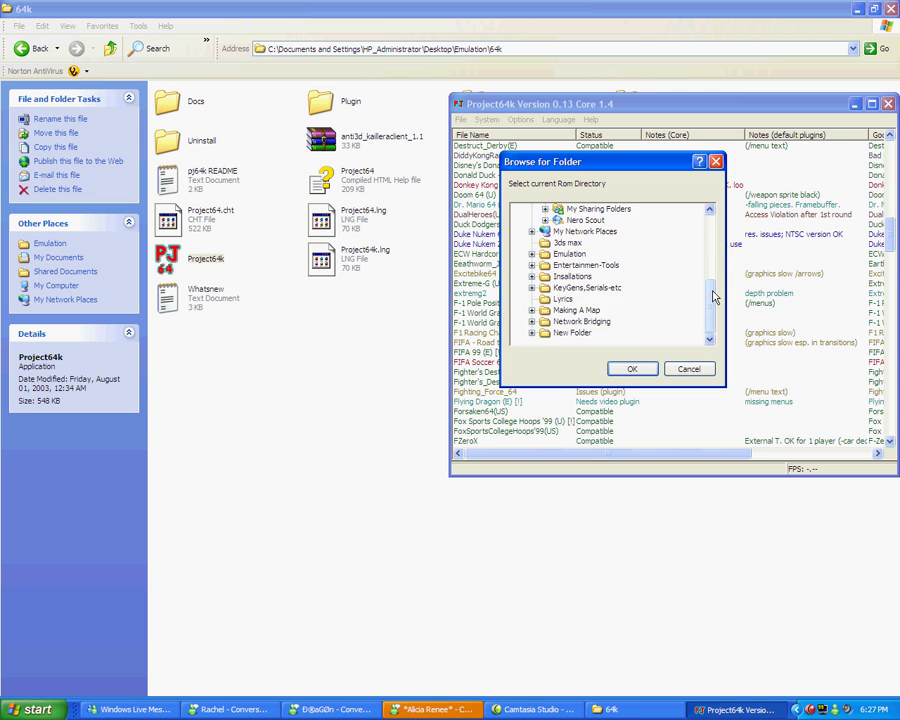
left_click_drag(709, 294, 713, 222)
left_click(531, 231)
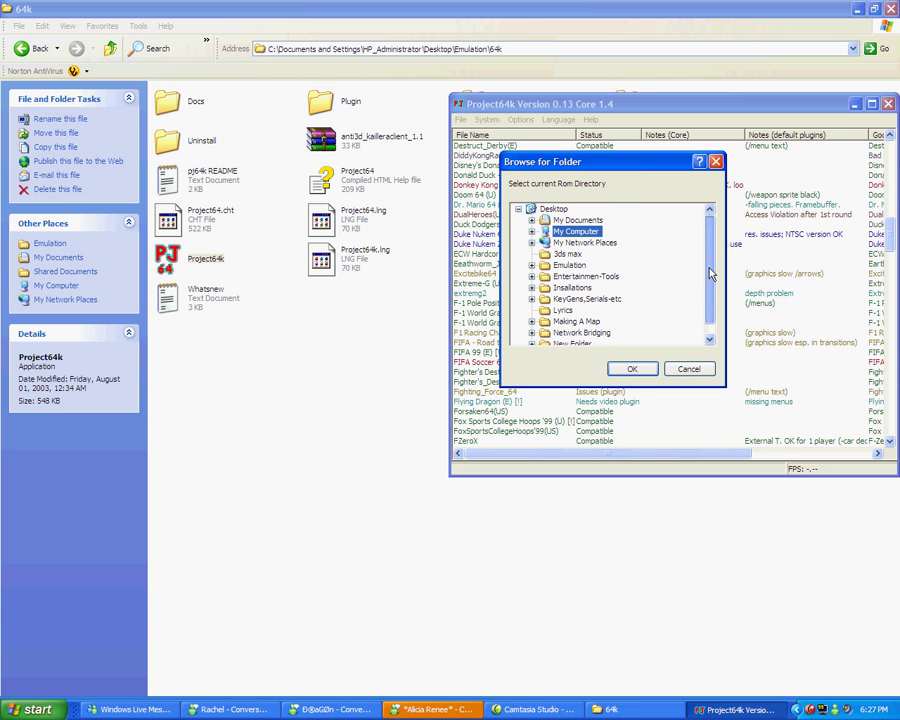
left_click(527, 210)
scroll(704, 270, "down", 1)
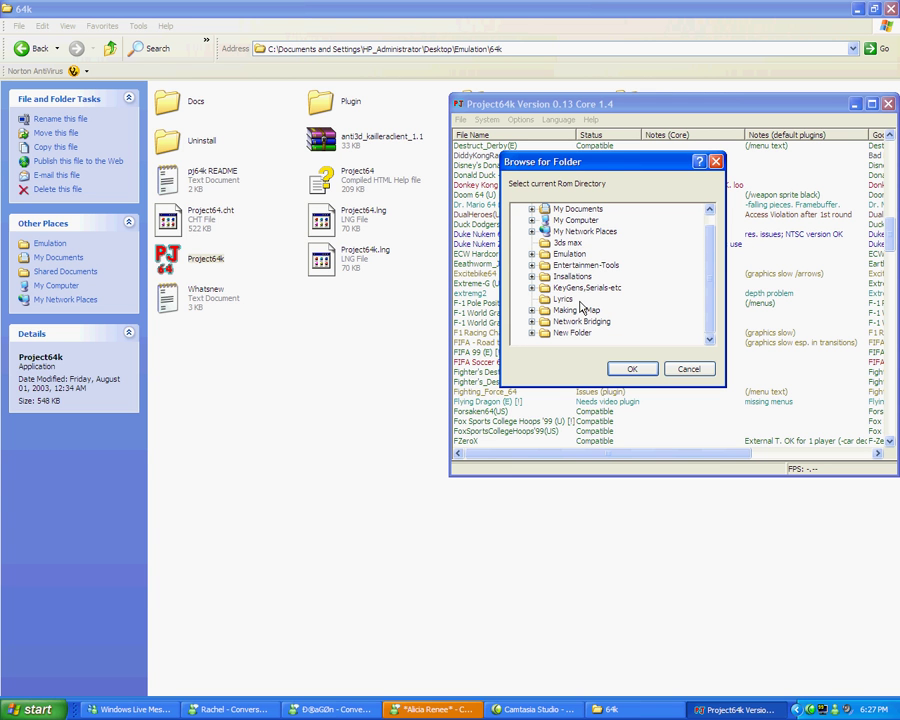
left_click(532, 254)
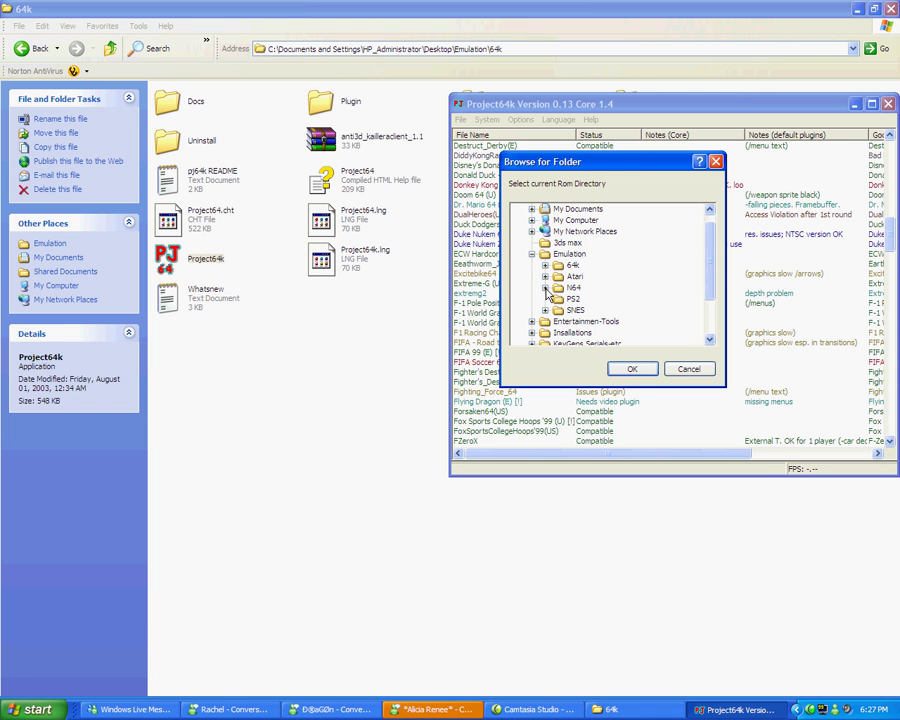
left_click(573, 289)
left_click(546, 288)
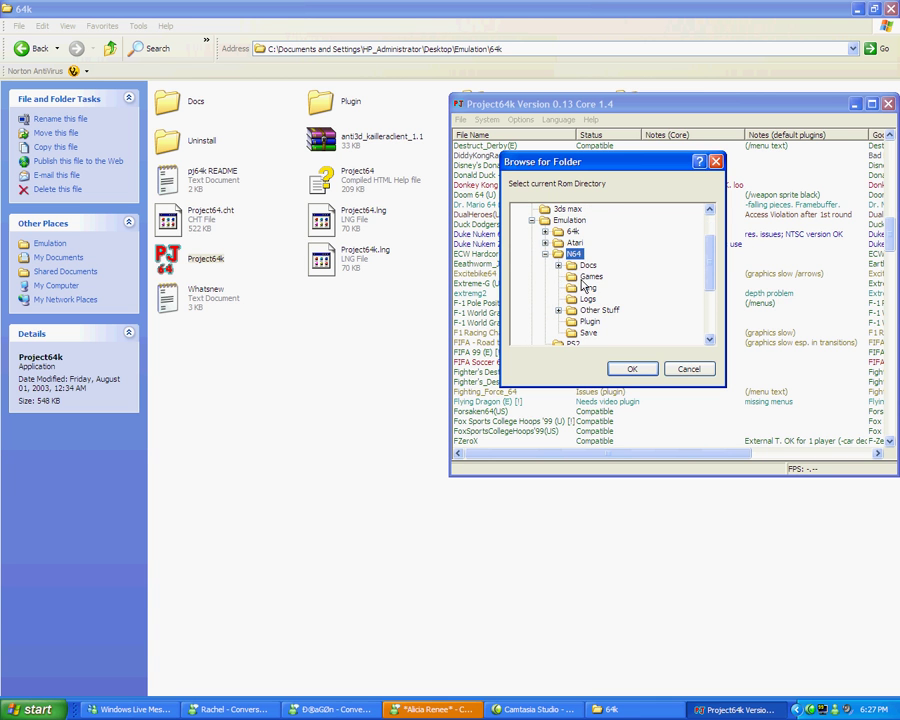
left_click(589, 276)
left_click(632, 369)
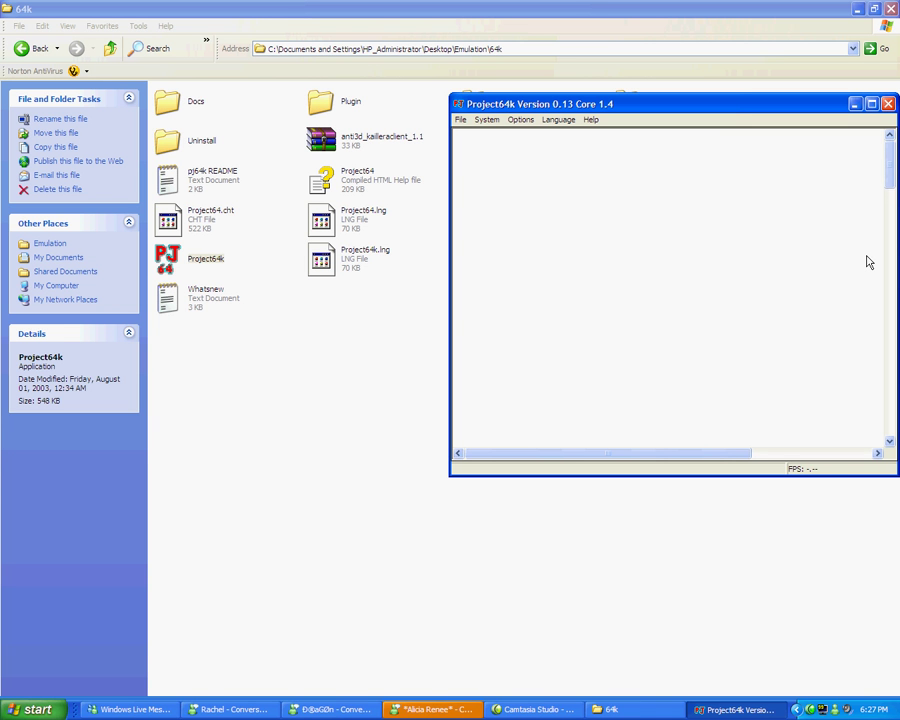
Step: Close the 64k Explorer window and scroll Project64k's filled game list back to the top
scroll(869, 262, "down", 10)
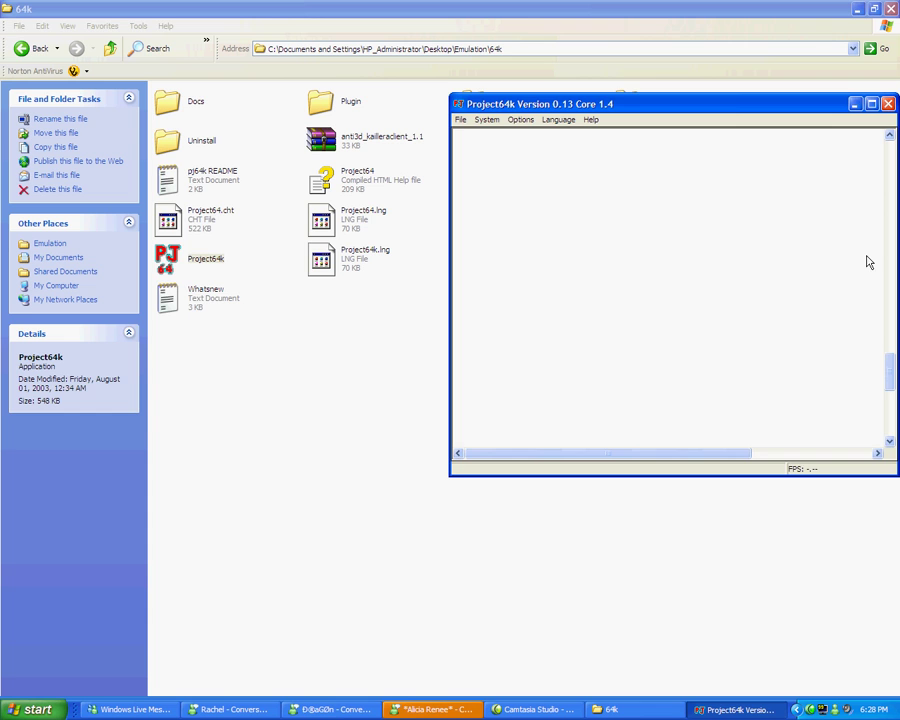
left_click(428, 396)
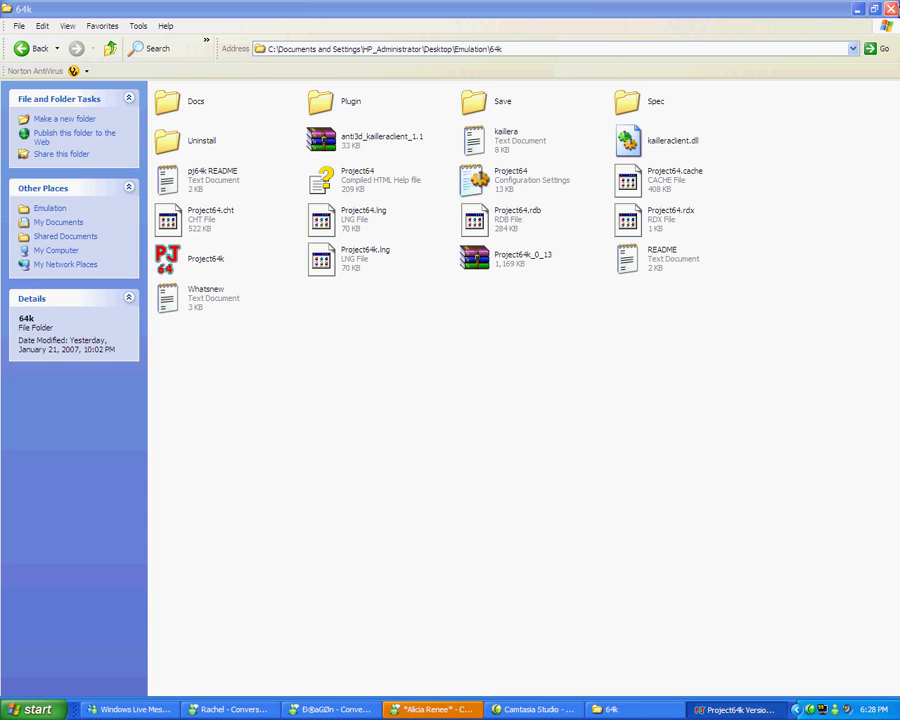
left_click(890, 8)
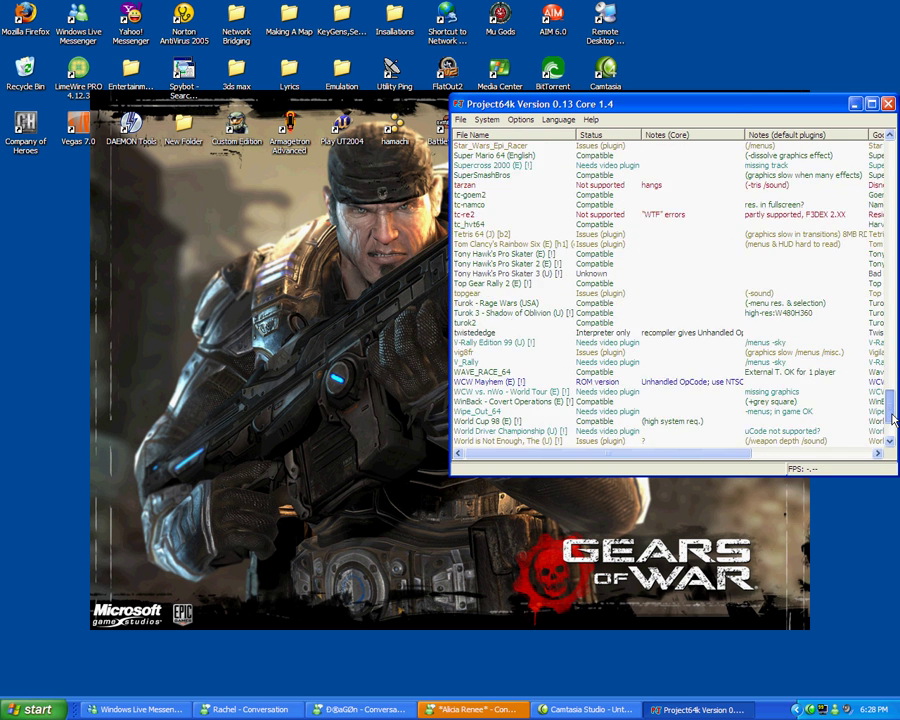
left_click_drag(893, 420, 892, 160)
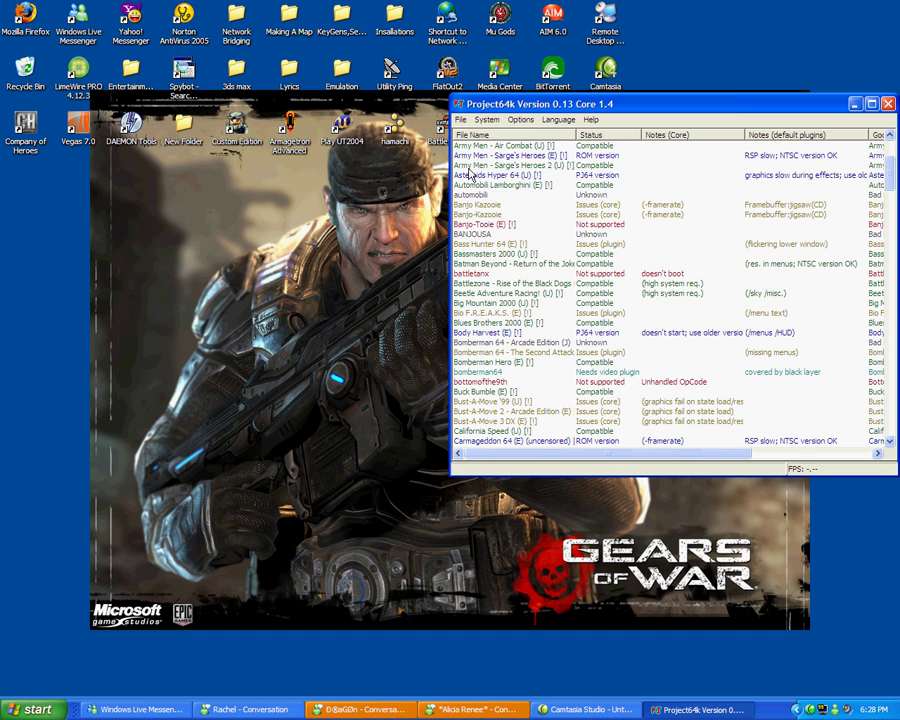
Step: Start NetPlay from Project64k and set the connection type to Good (20 keyframes/s)
left_click(461, 119)
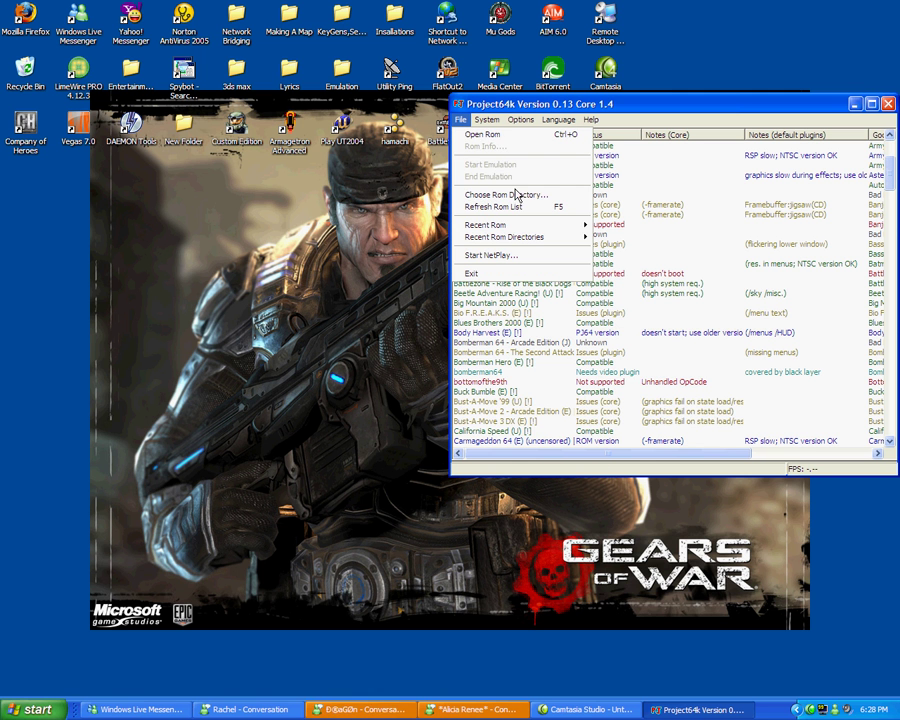
left_click(508, 256)
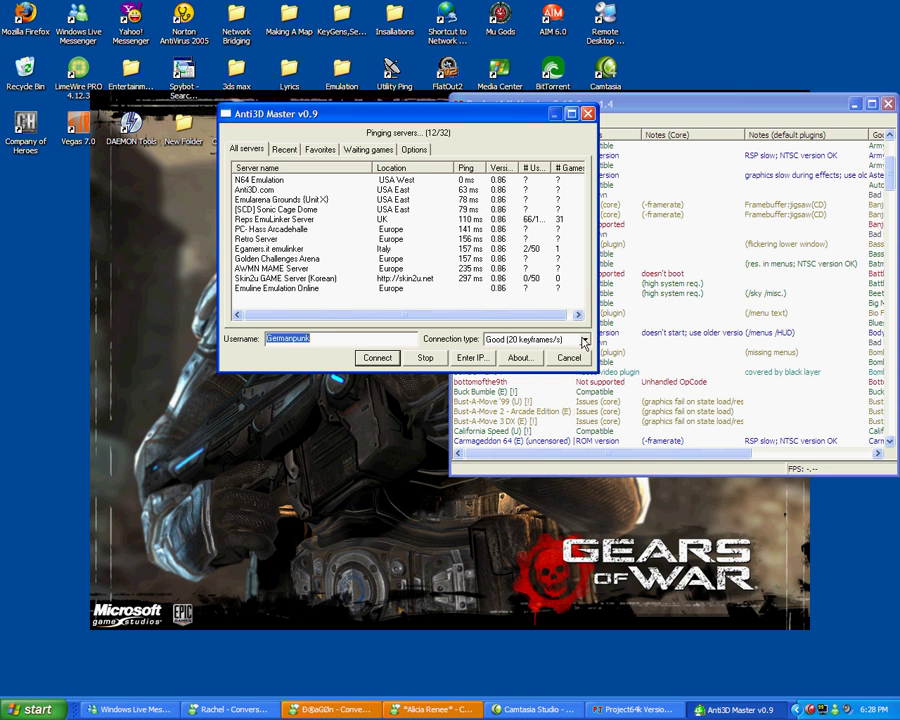
left_click(577, 342)
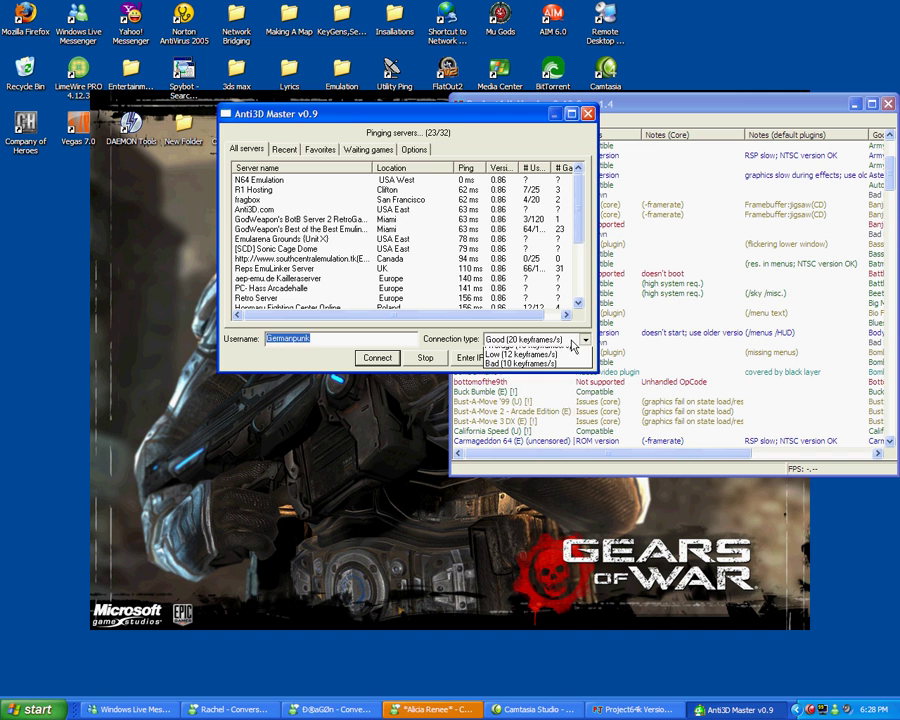
left_click(562, 340)
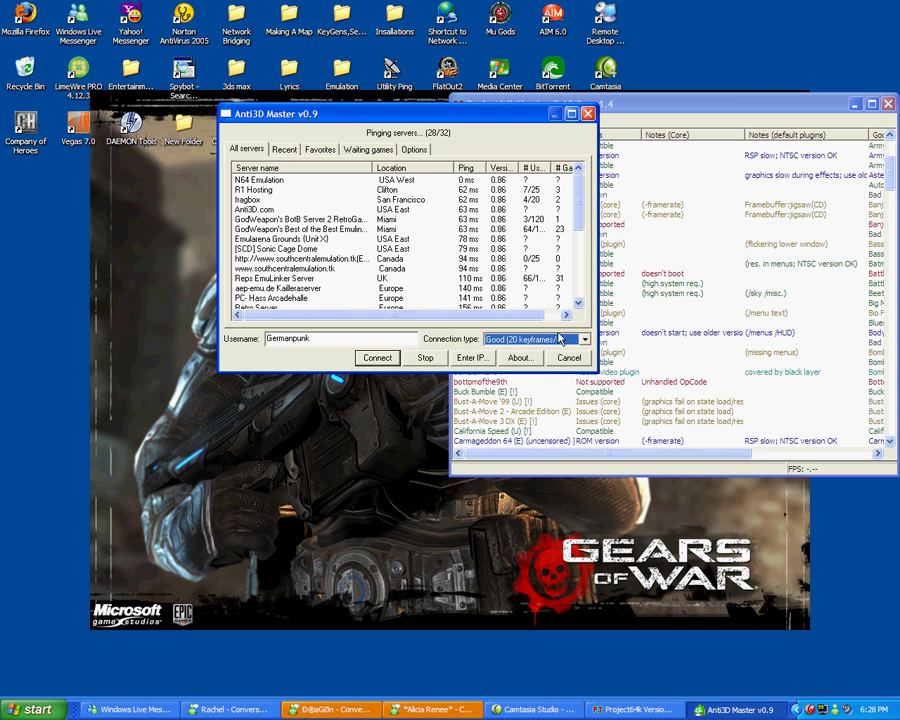
left_click(561, 340)
left_click(545, 364)
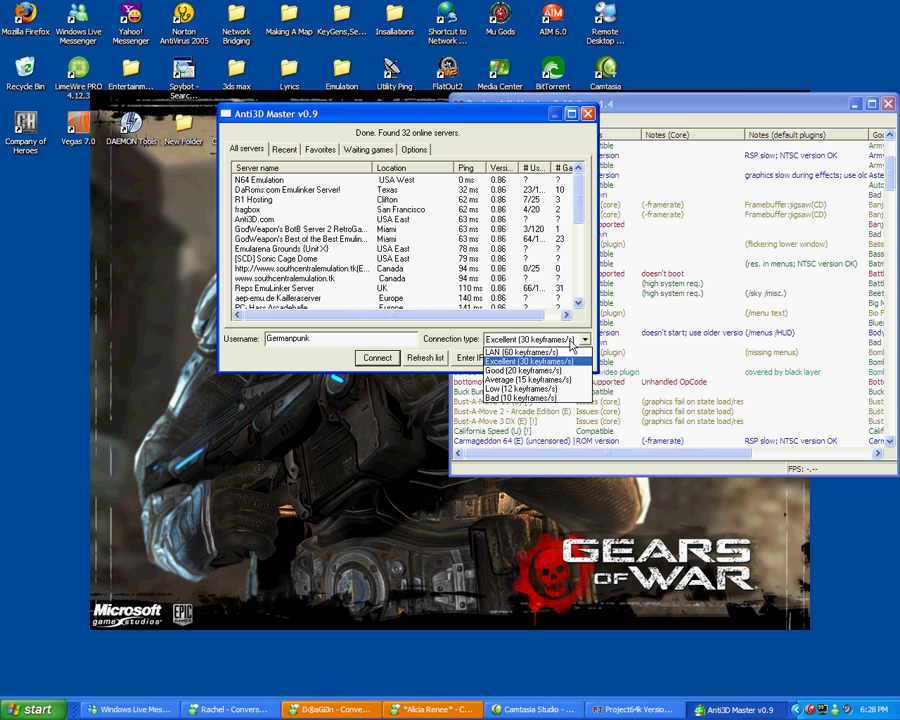
left_click(572, 344)
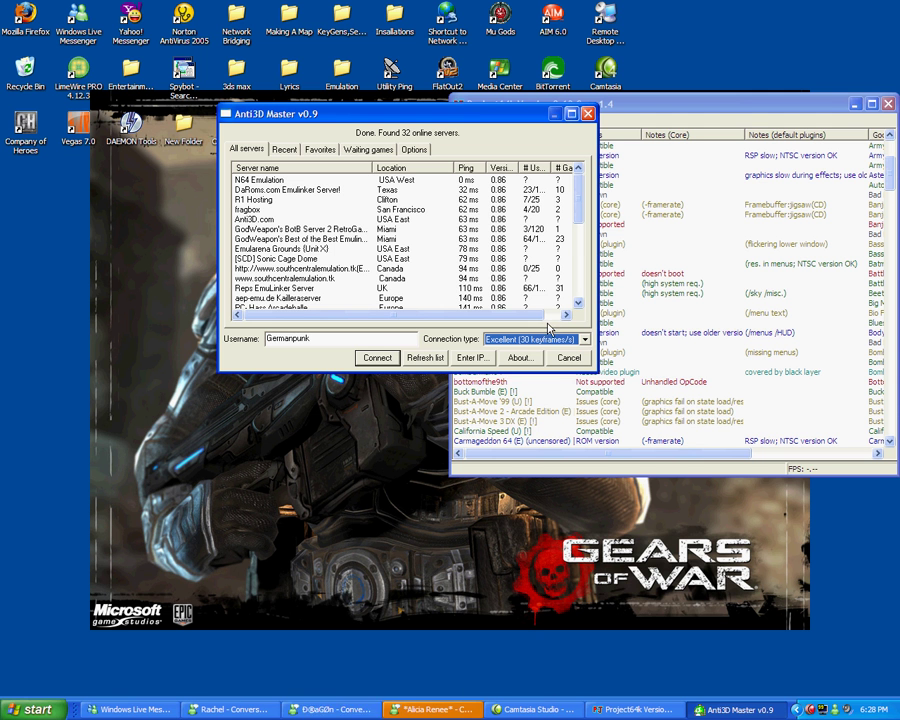
left_click(572, 340)
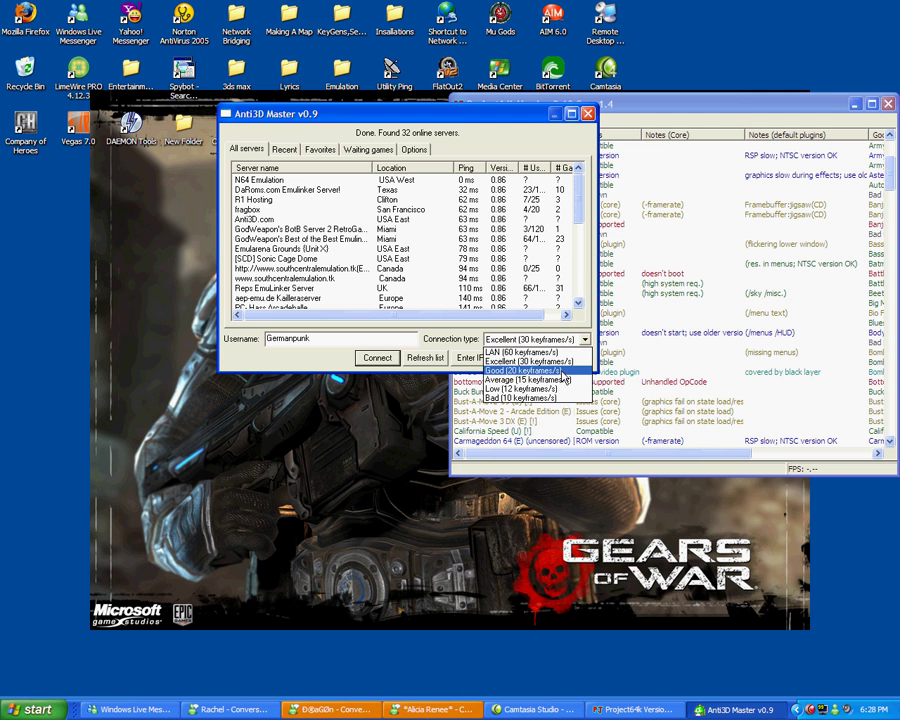
left_click(563, 372)
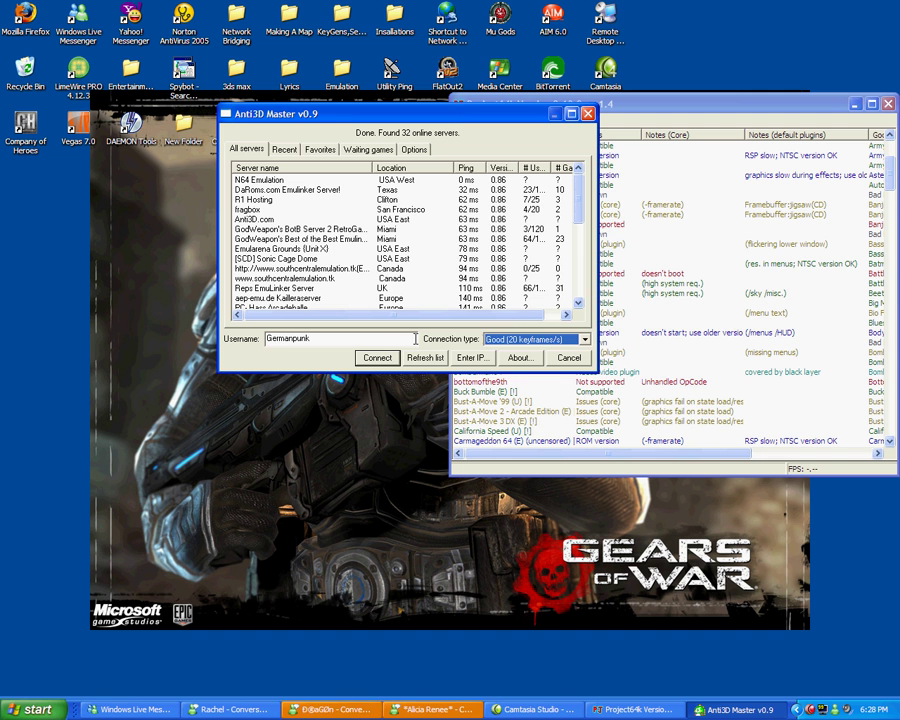
Step: Select the fragbox server from the list and connect to it
left_click(342, 201)
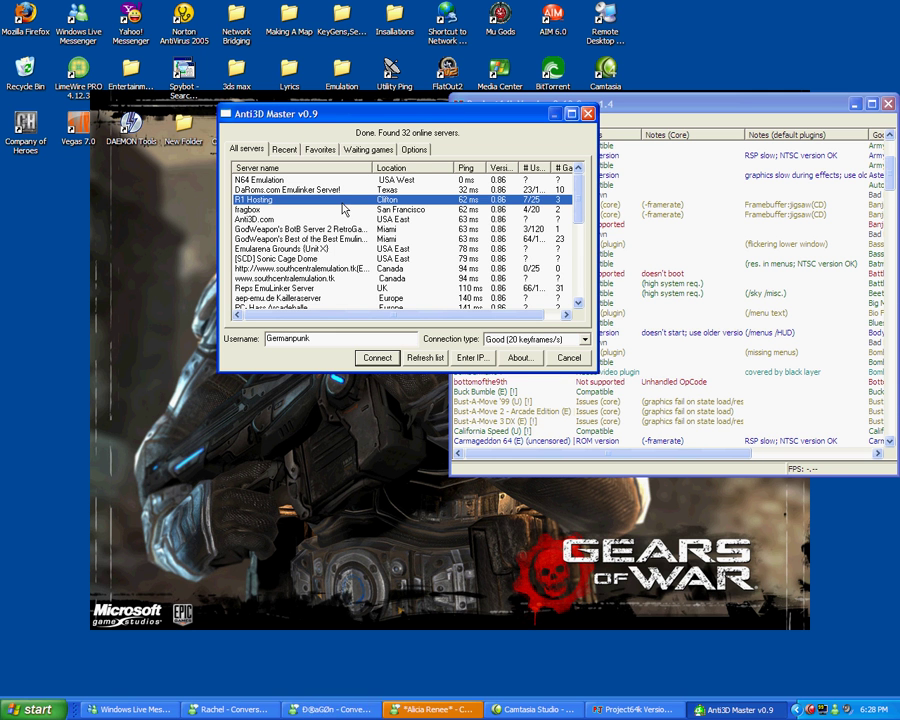
left_click(342, 209)
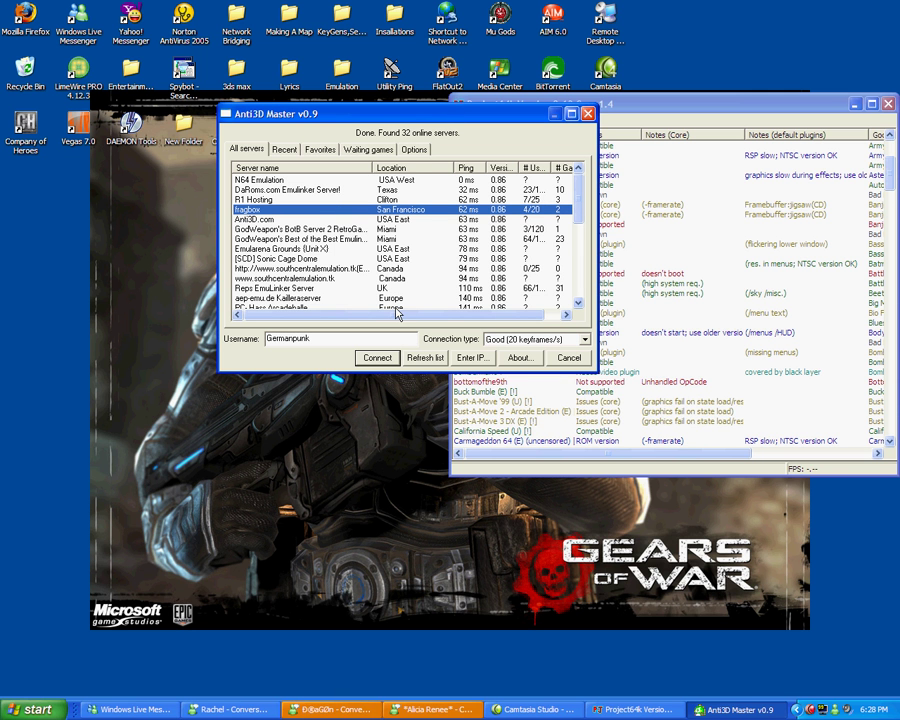
left_click(378, 358)
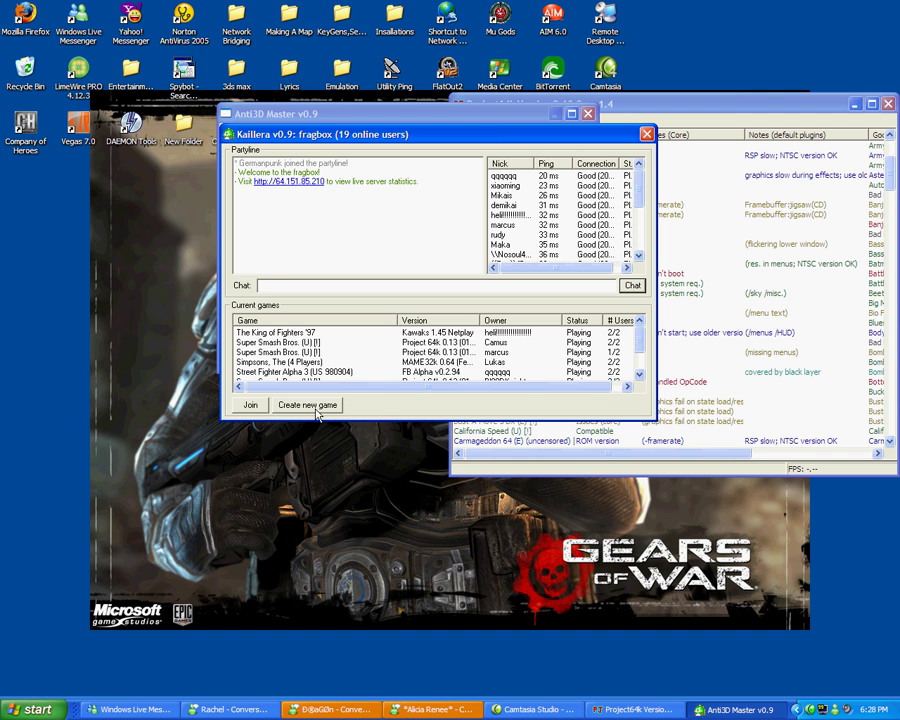
Step: Show Create new game's S titles, such as Super Smash Bros. (U) and Super Mario 64 (U)
left_click(336, 405)
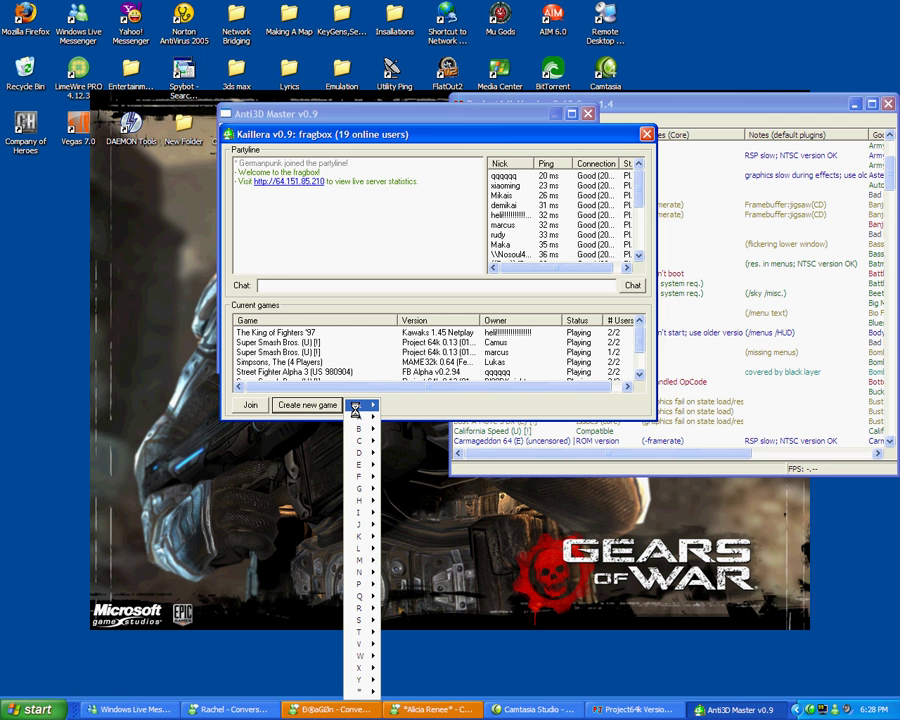
mouse_move(356, 426)
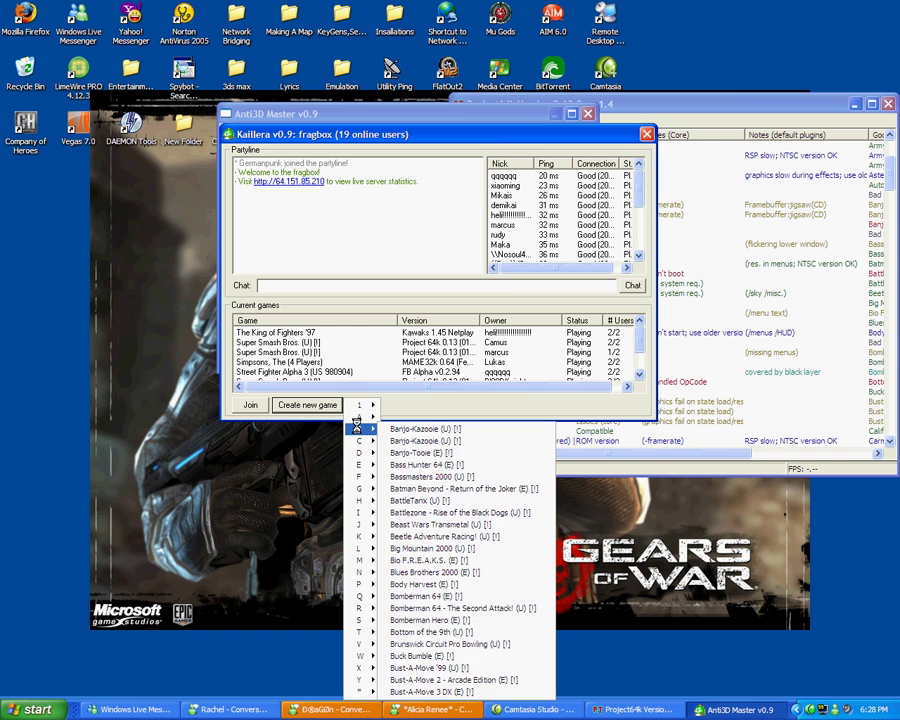
mouse_move(368, 406)
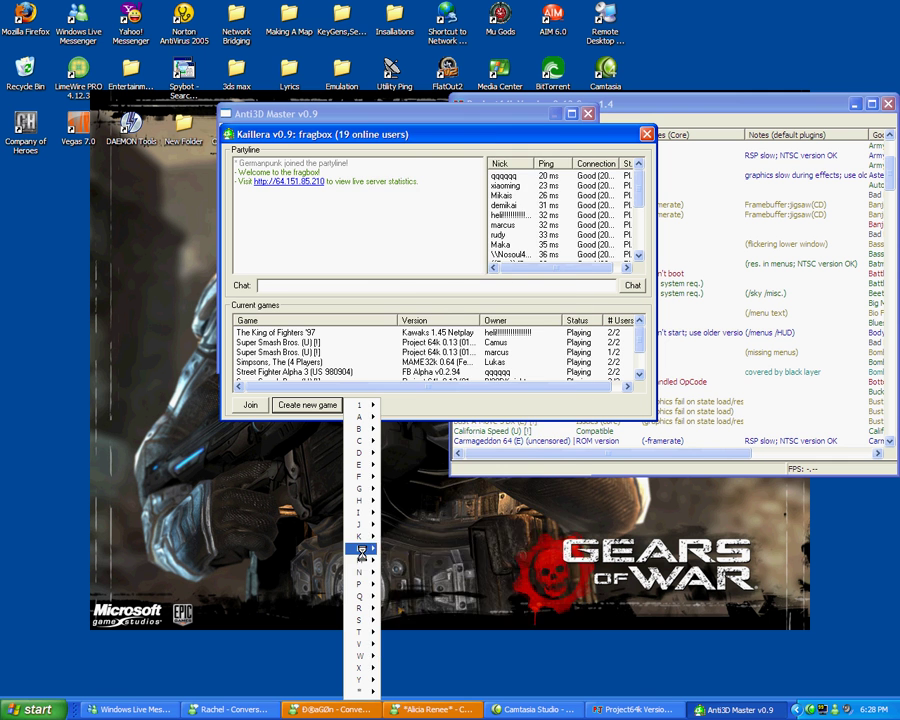
mouse_move(356, 557)
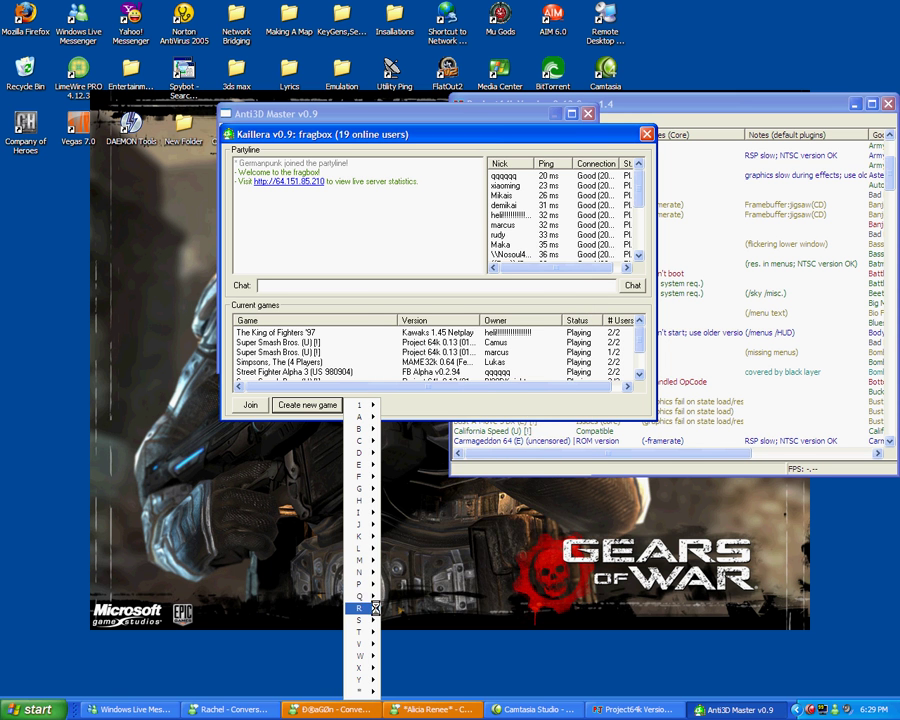
mouse_move(360, 620)
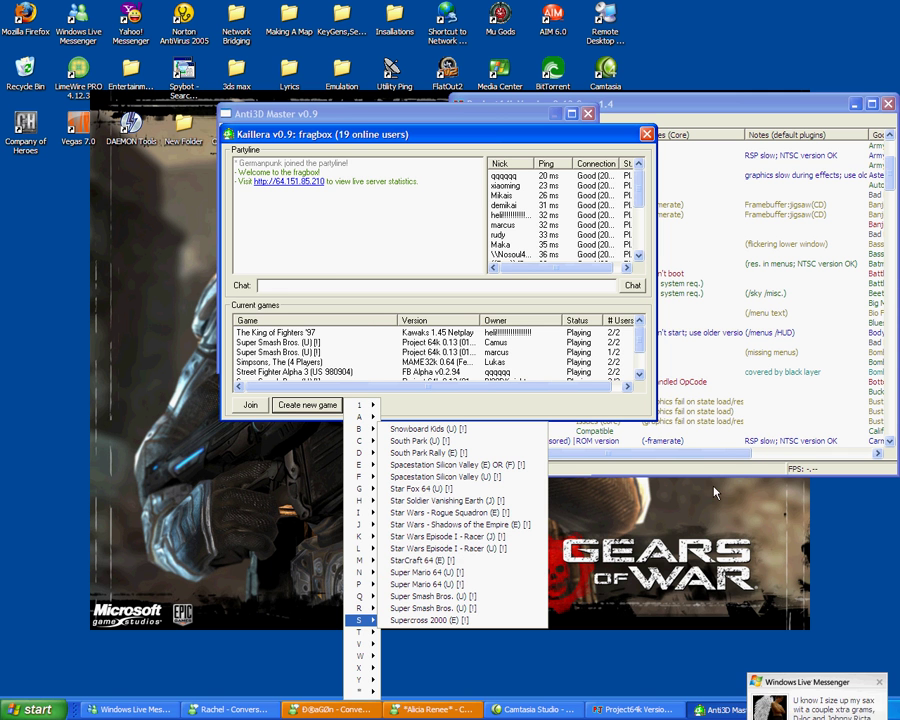
Step: Return to Project64k and select Mario64 in the ROM list using M and Down
left_click(437, 577)
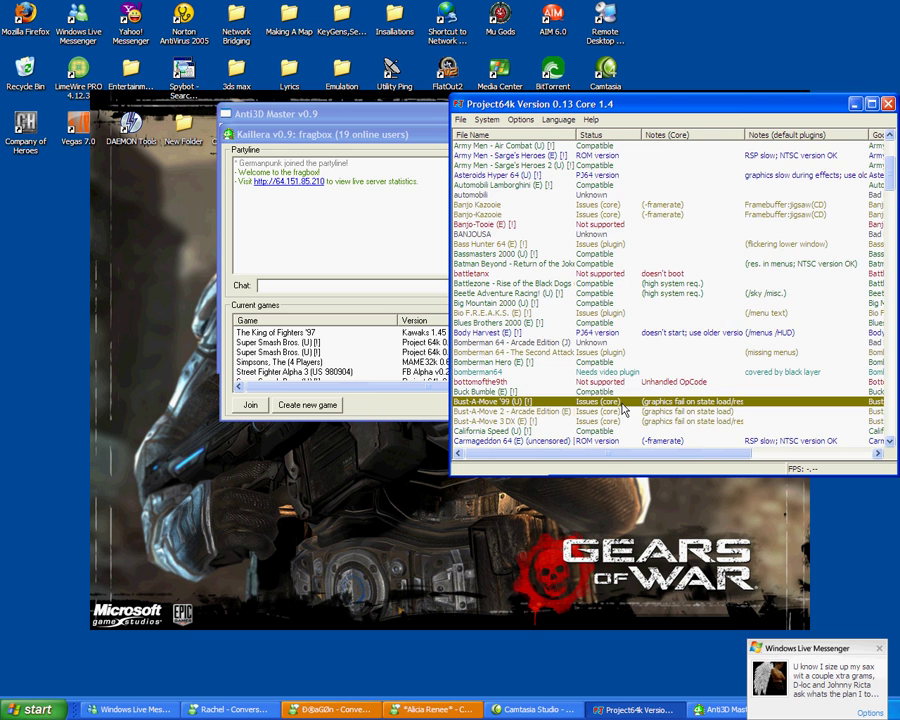
key("m")
key("Down")
key("Down")
key("Down")
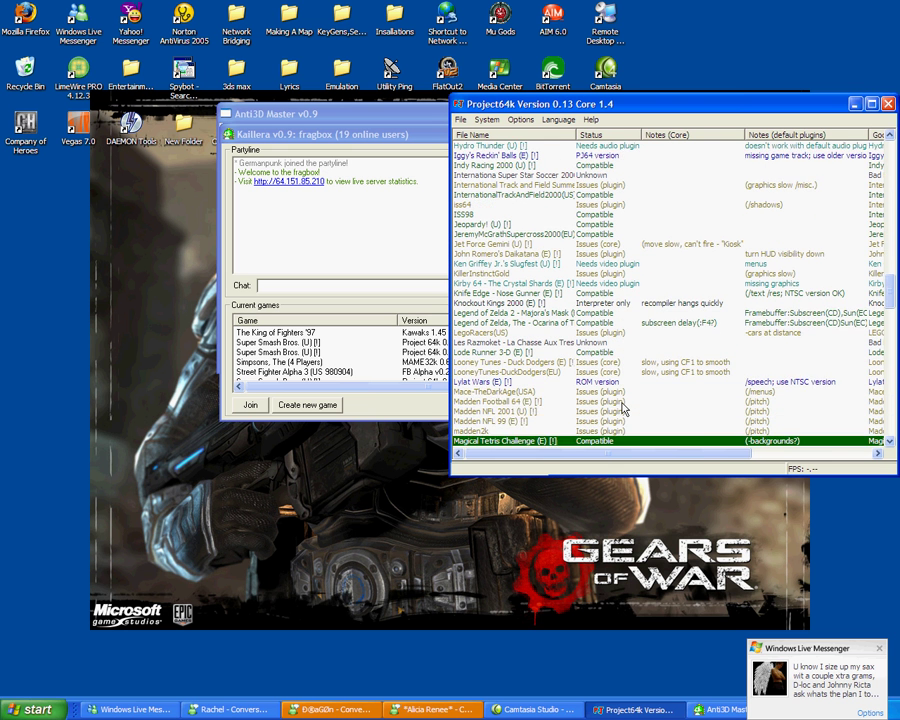
key("Down")
key("Down")
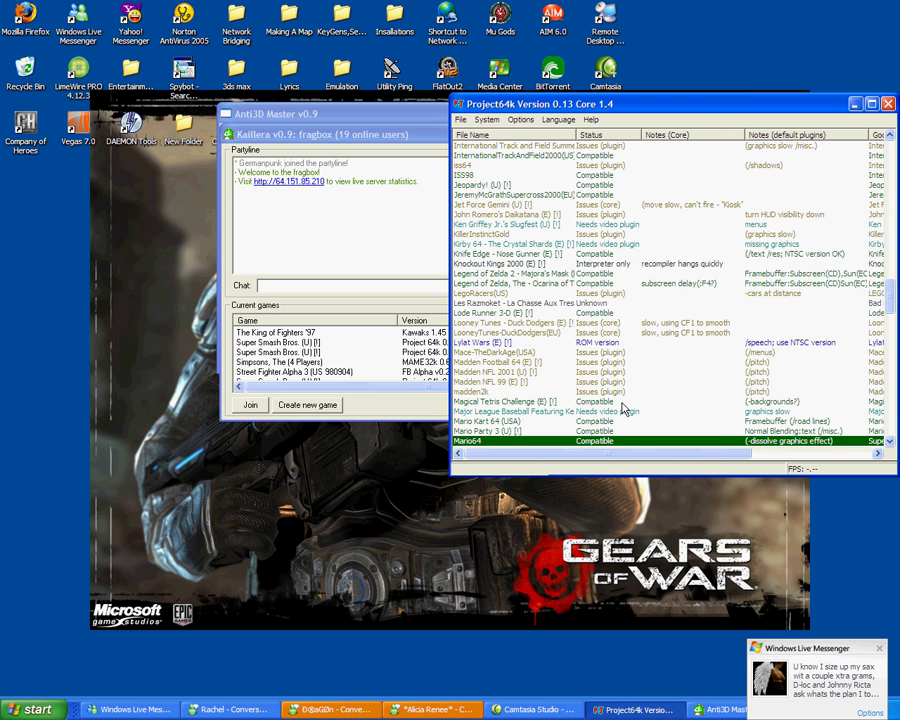
scroll(580, 400, "down", 1)
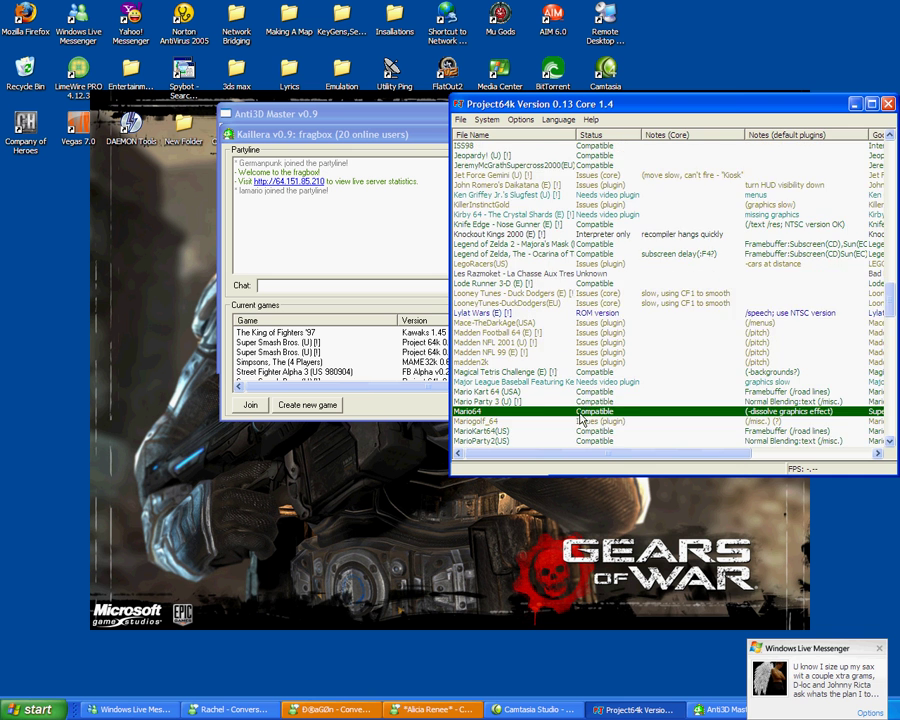
scroll(582, 418, "down", 9)
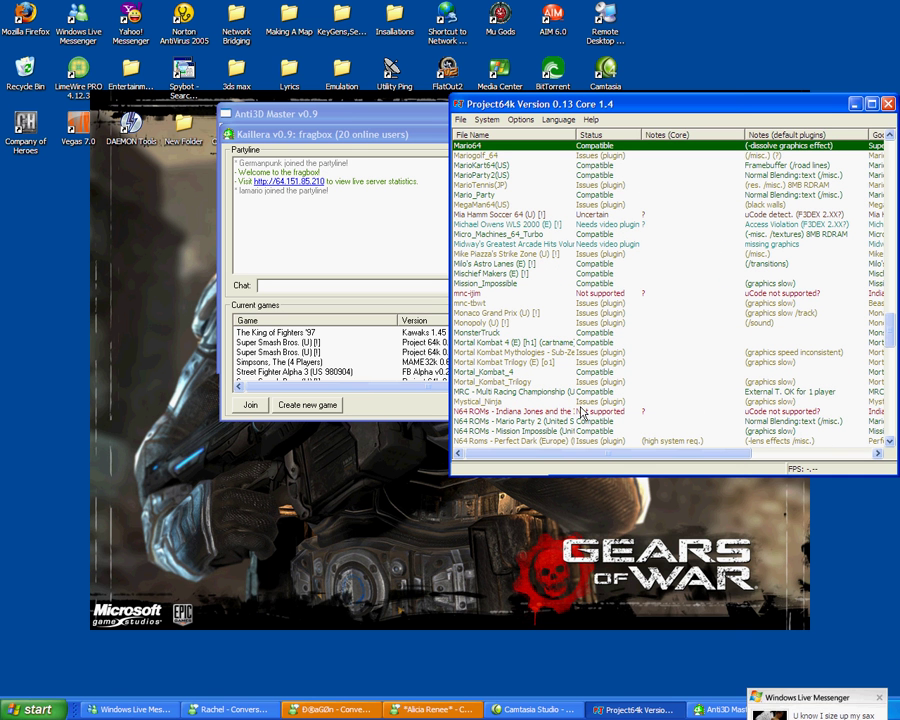